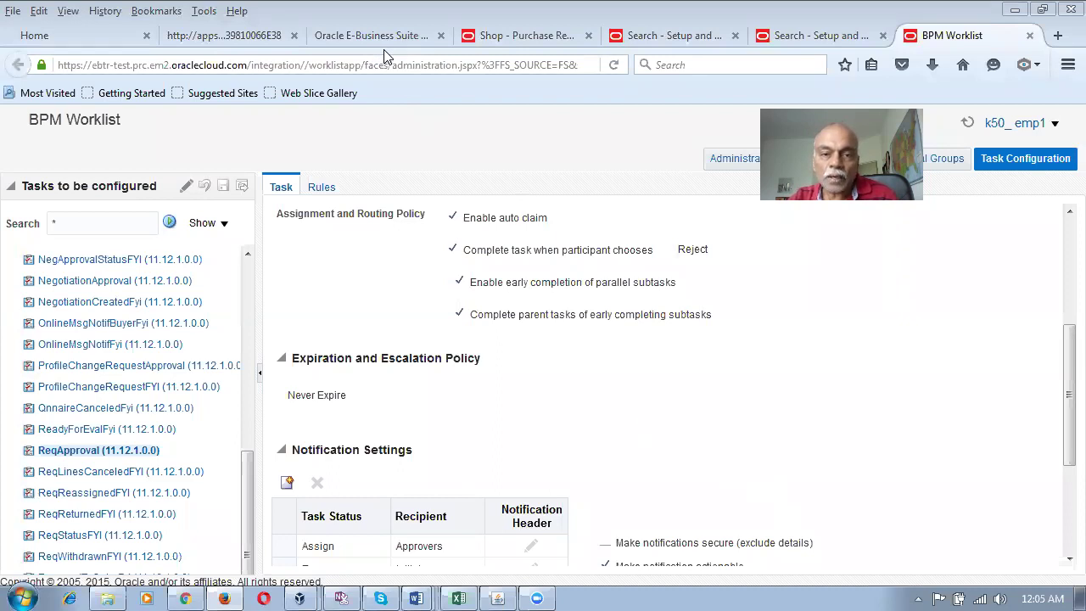
Review requisition 1019's Manage Approvals route and submit it for approval
{"action": "left_click", "coordinate": [563, 32]}
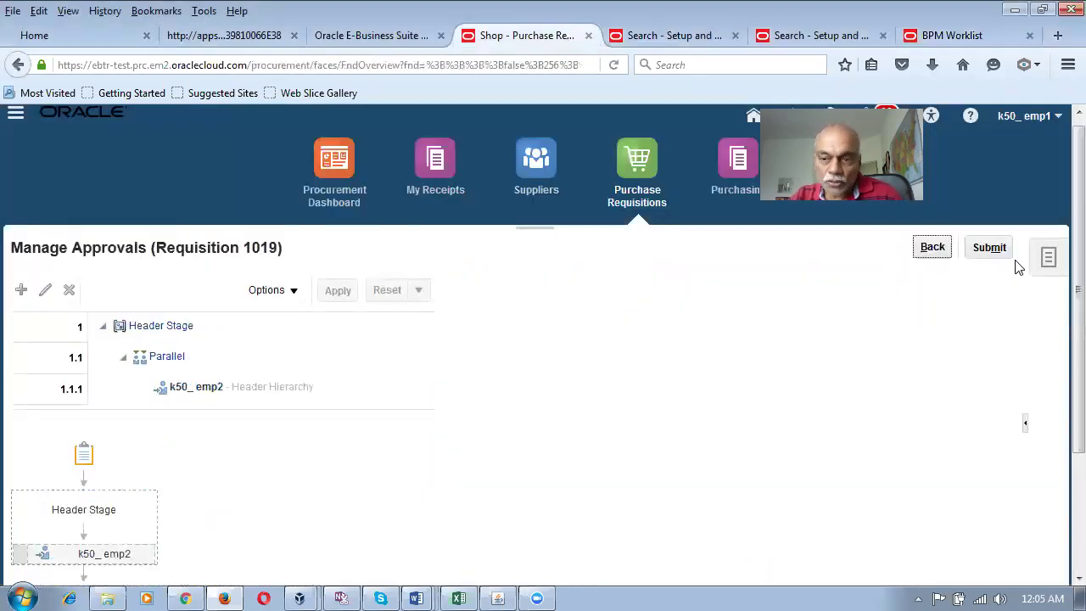
{"action": "scroll", "coordinate": [713, 361], "scroll_direction": "down", "scroll_amount": 1}
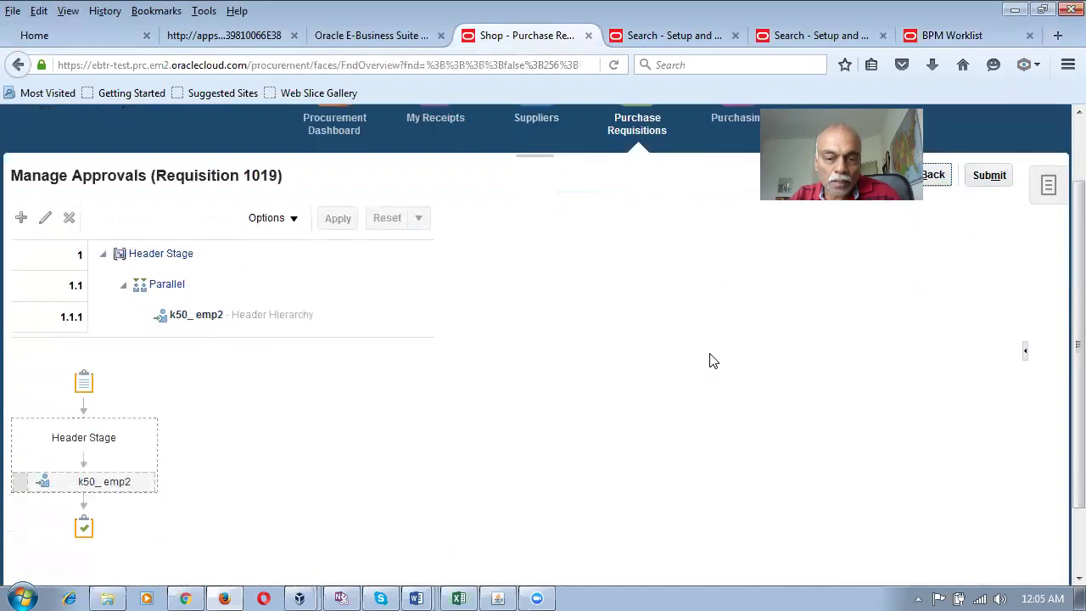
{"action": "scroll", "coordinate": [712, 360], "scroll_direction": "down", "scroll_amount": 1}
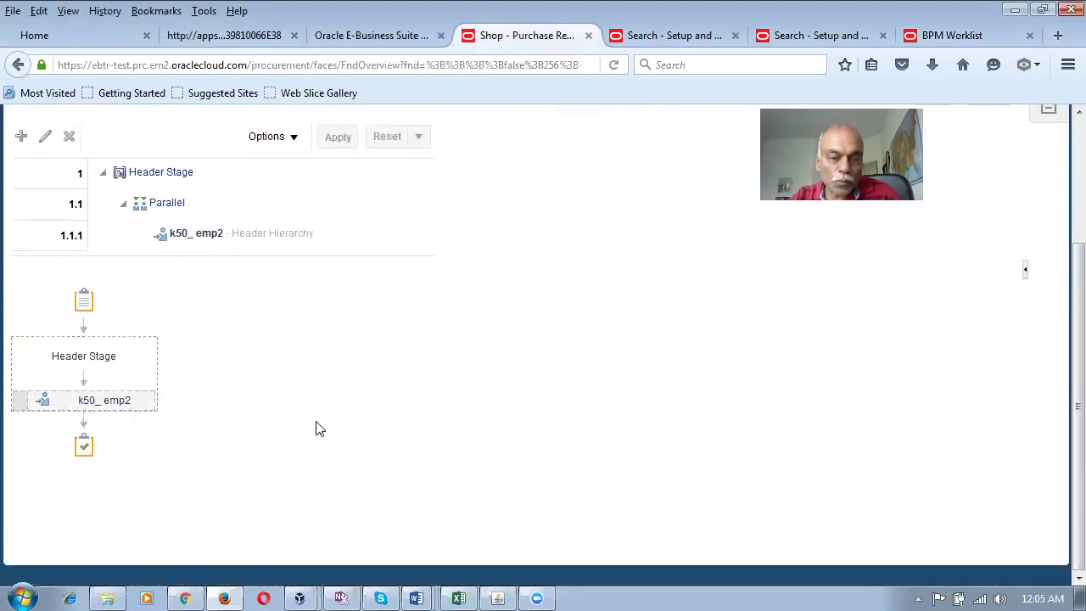
{"action": "scroll", "coordinate": [321, 424], "scroll_direction": "up", "scroll_amount": 2}
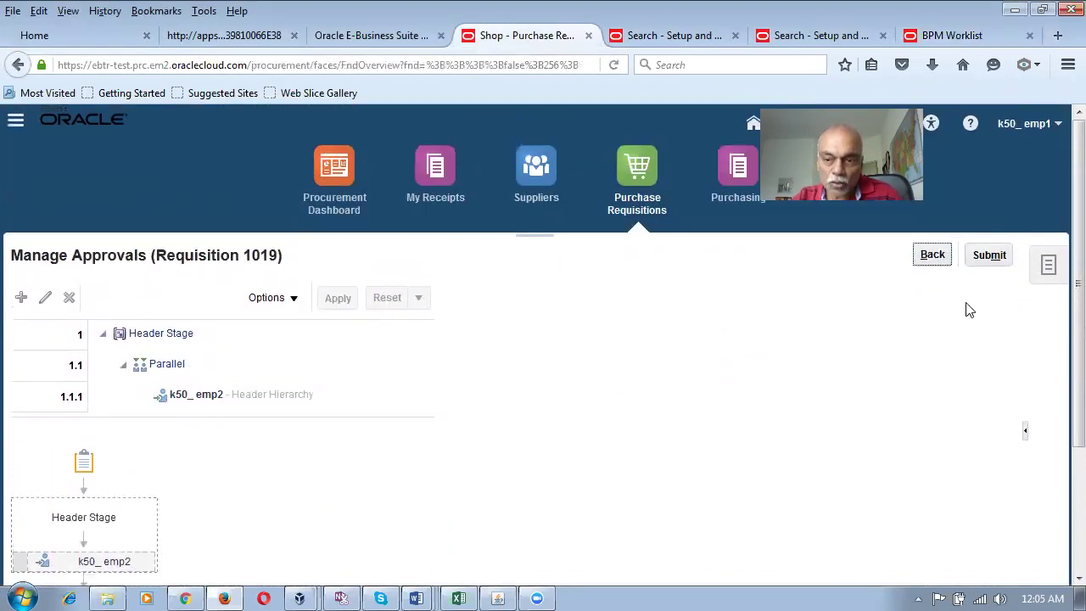
{"action": "left_click", "coordinate": [991, 256]}
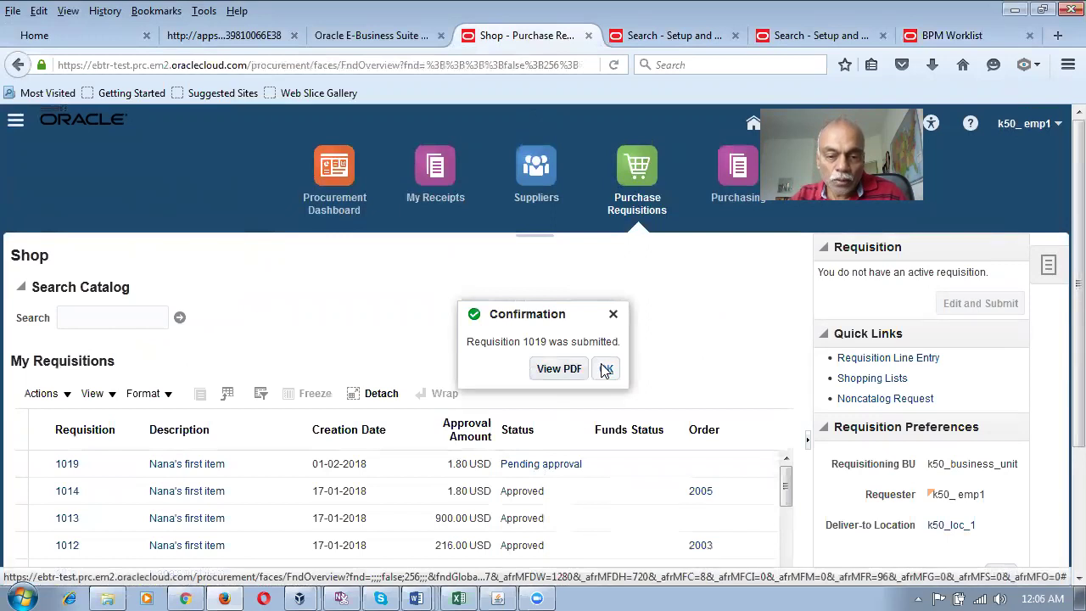
Open requisition 1019's approval progress to see its single Header Stage approver, assigned Feb 1, 2018
{"action": "left_click", "coordinate": [604, 370]}
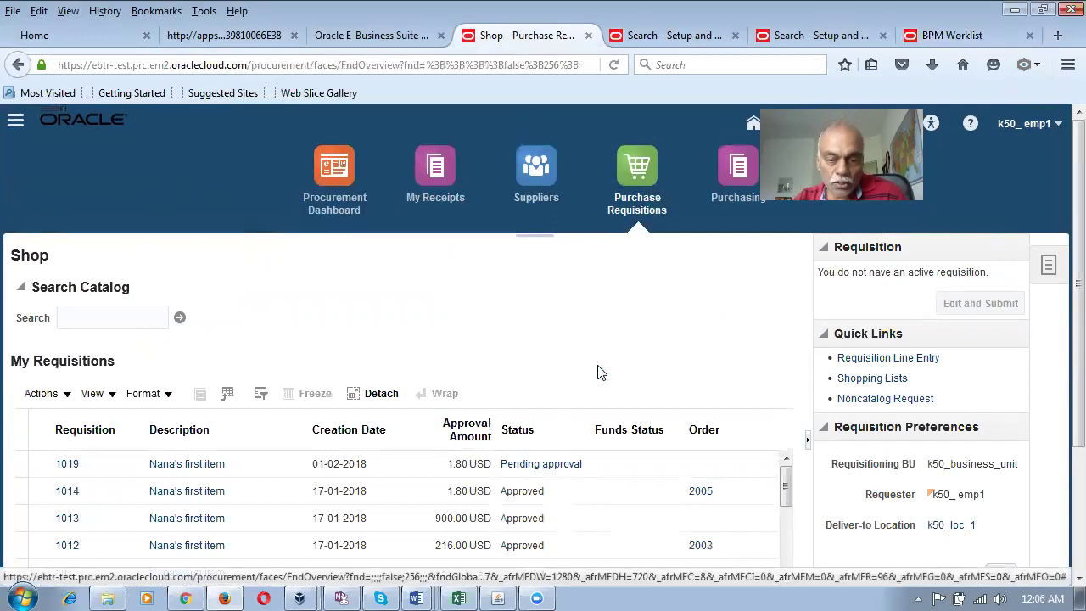
{"action": "left_click", "coordinate": [66, 467]}
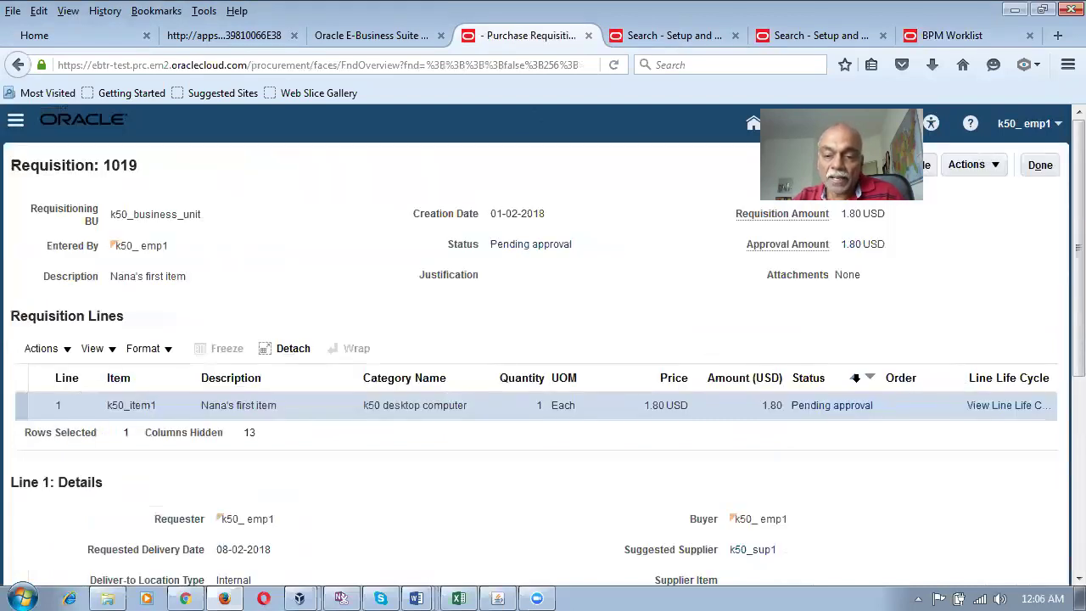
{"action": "left_click", "coordinate": [837, 407]}
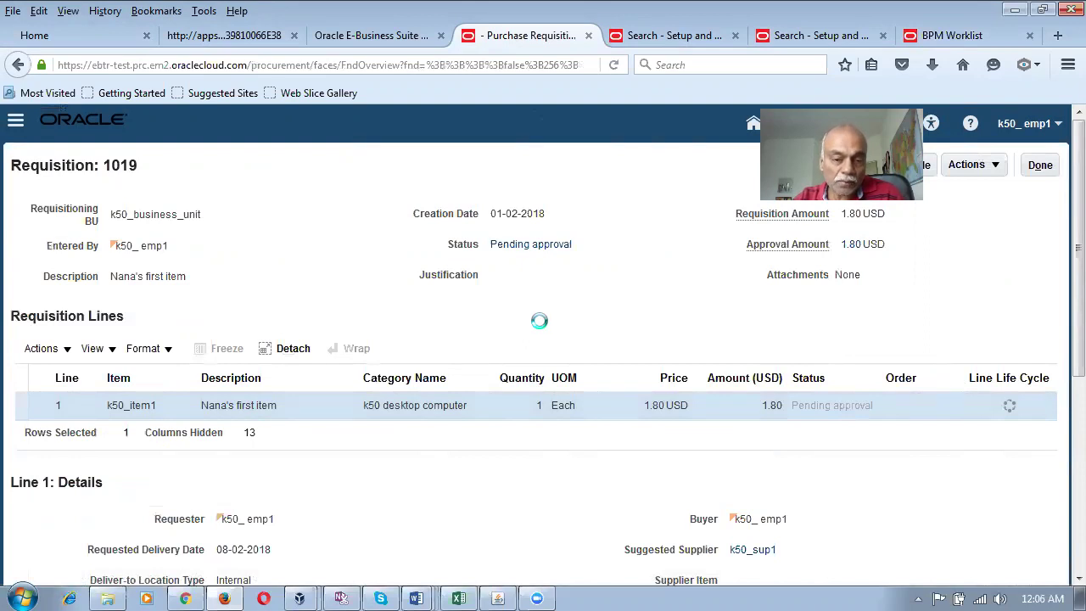
{"action": "scroll", "coordinate": [540, 327], "scroll_direction": "down", "scroll_amount": 3}
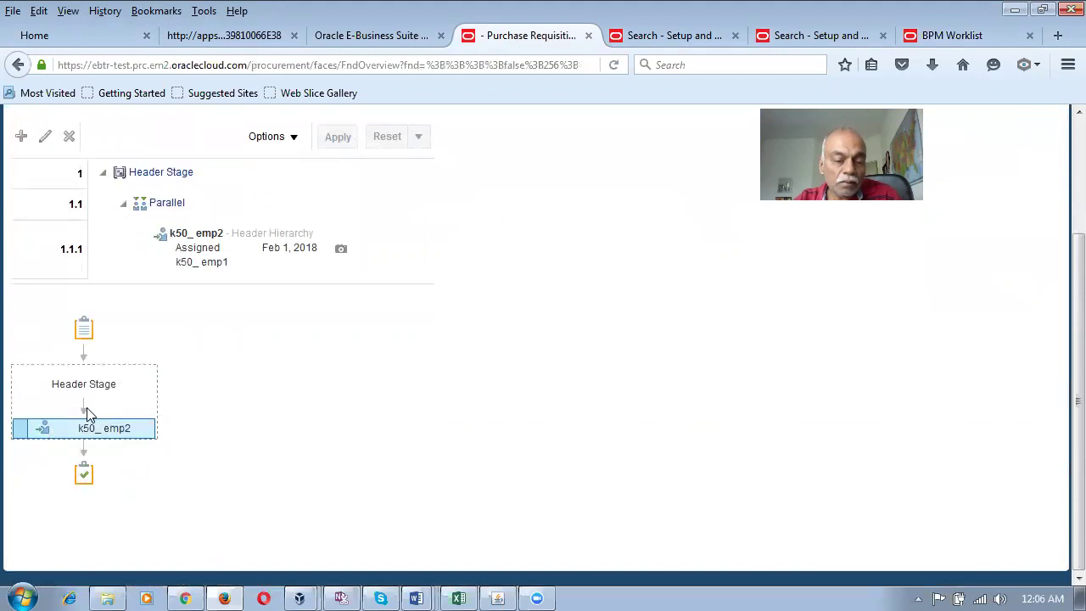
Switch to Chrome and refresh the Gmail inbox to fetch new mail
{"action": "left_click", "coordinate": [185, 596]}
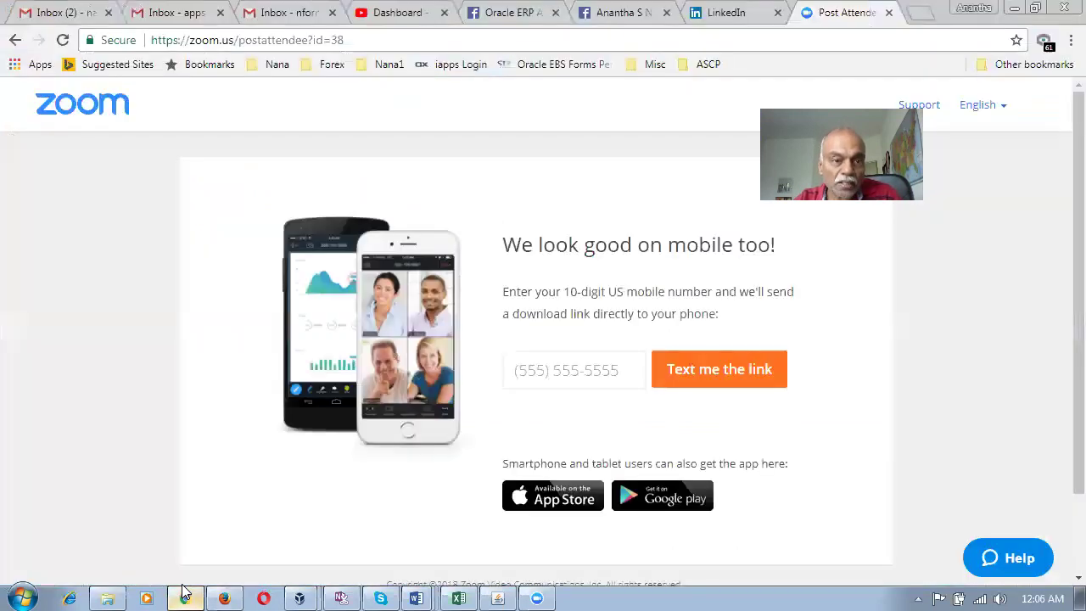
{"action": "left_click", "coordinate": [172, 12]}
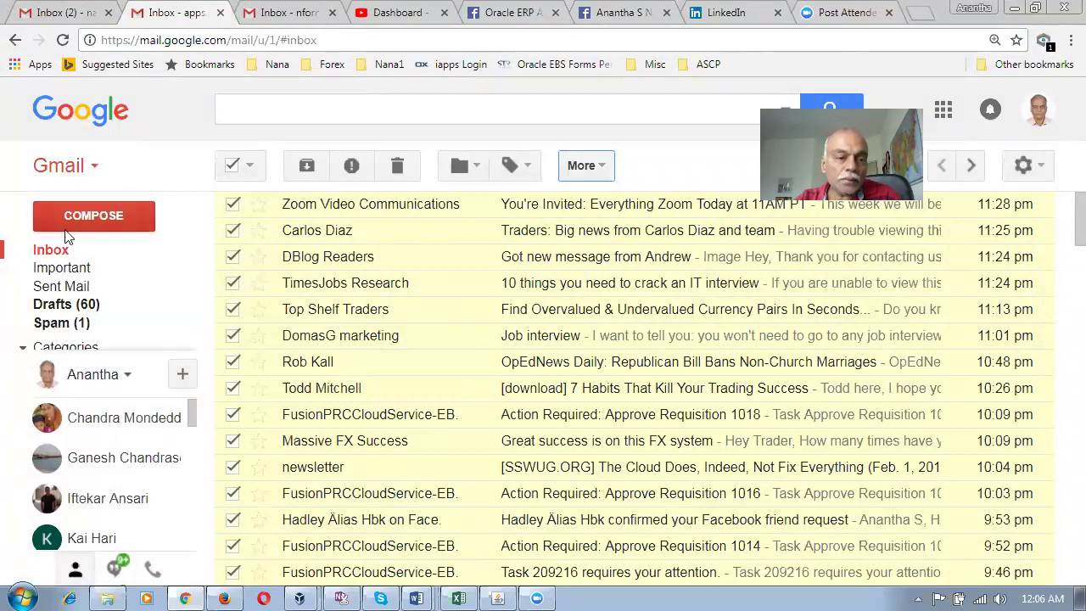
{"action": "left_click", "coordinate": [51, 251]}
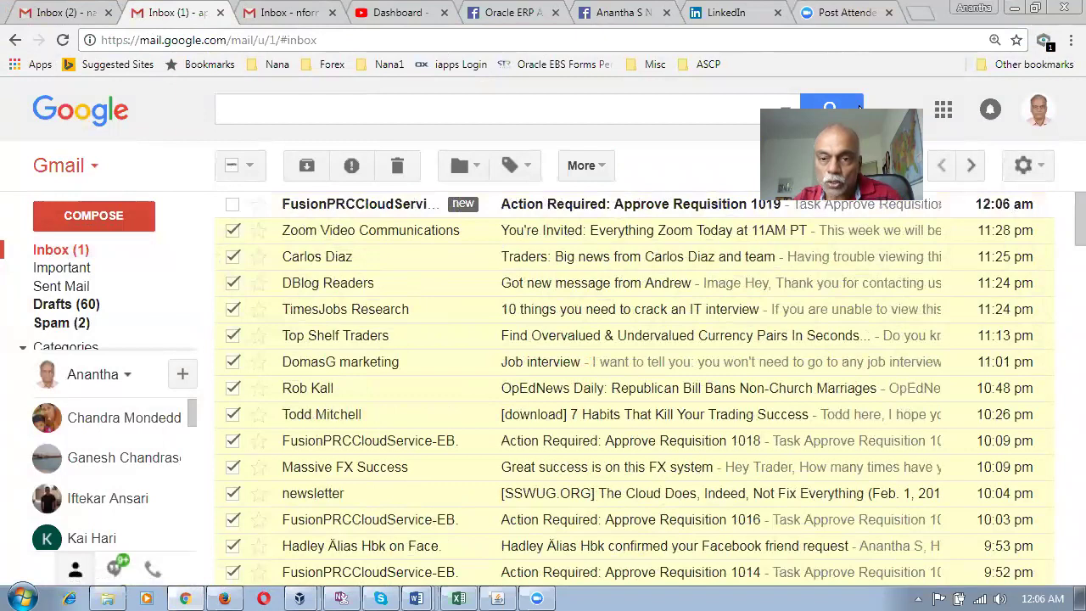
Send an approval reply from the Approve Requisition 1019 email and return to the inbox
{"action": "left_click", "coordinate": [674, 208]}
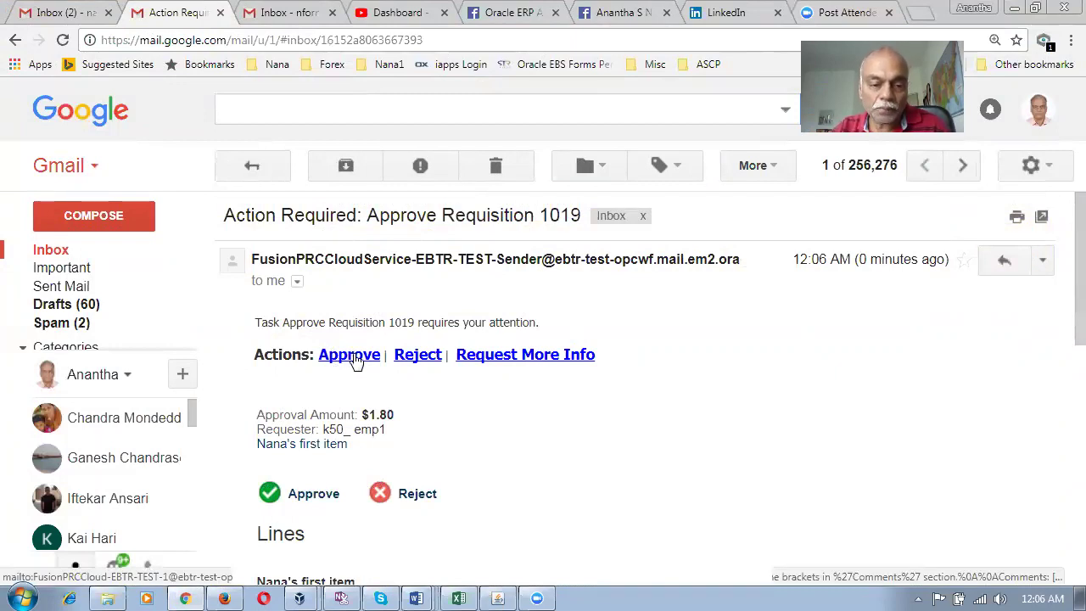
{"action": "left_click", "coordinate": [349, 355]}
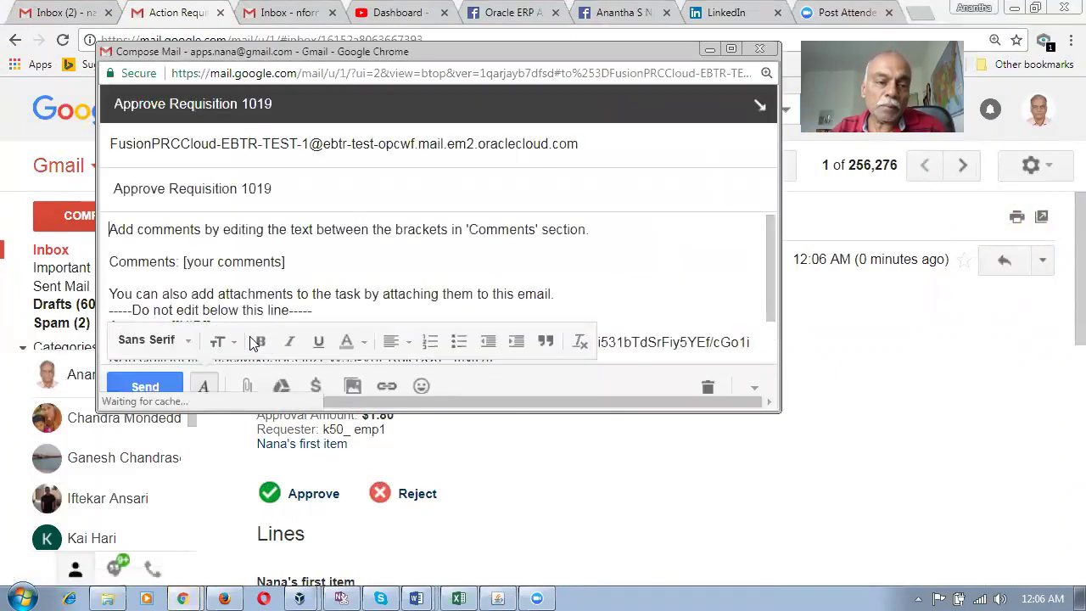
{"action": "left_click", "coordinate": [170, 386]}
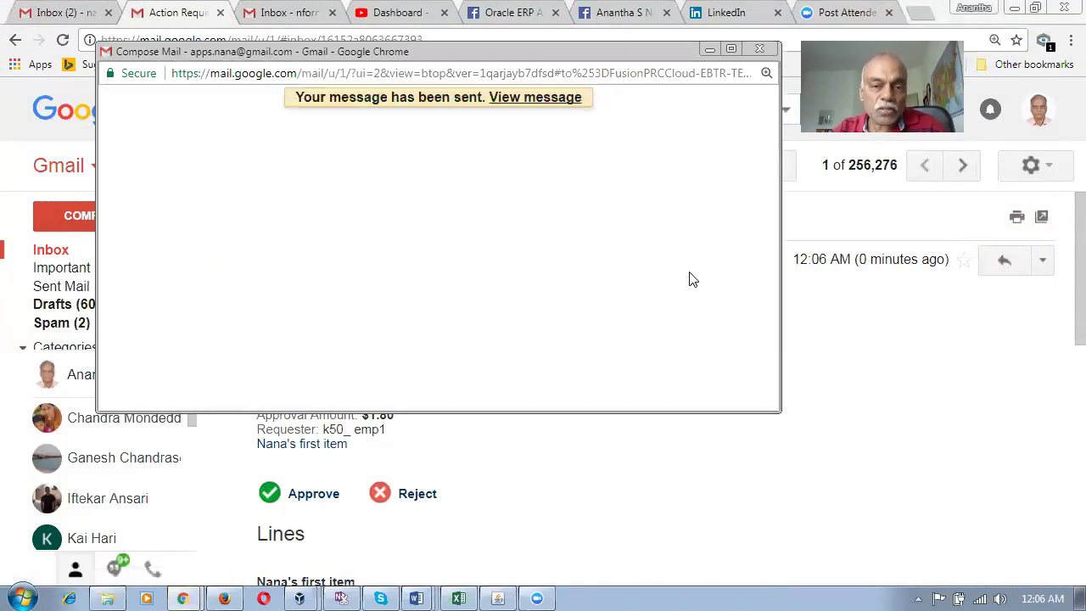
{"action": "left_click", "coordinate": [759, 50]}
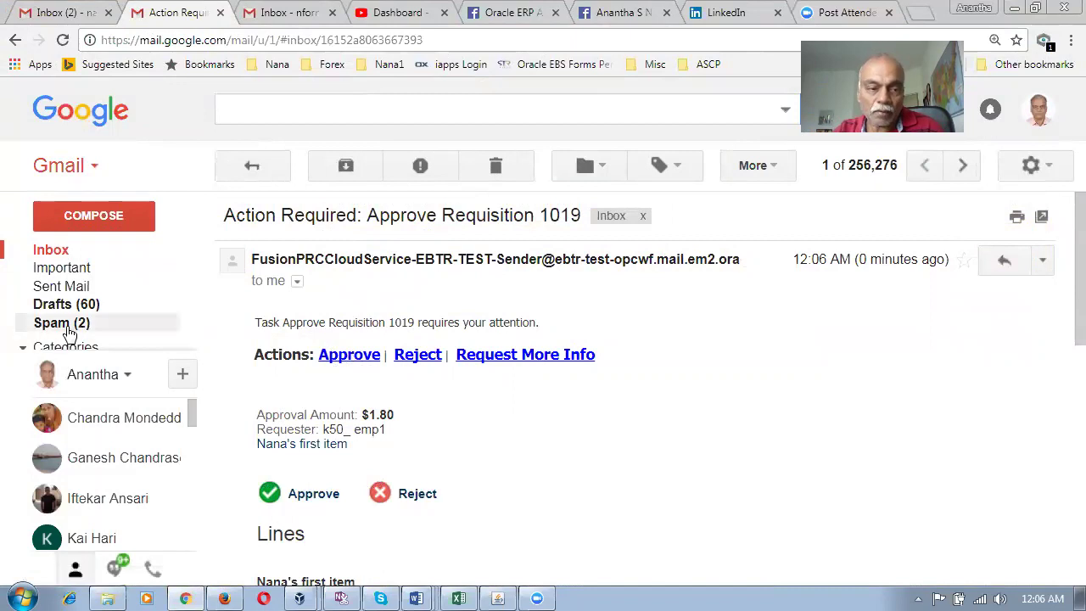
{"action": "left_click", "coordinate": [51, 249]}
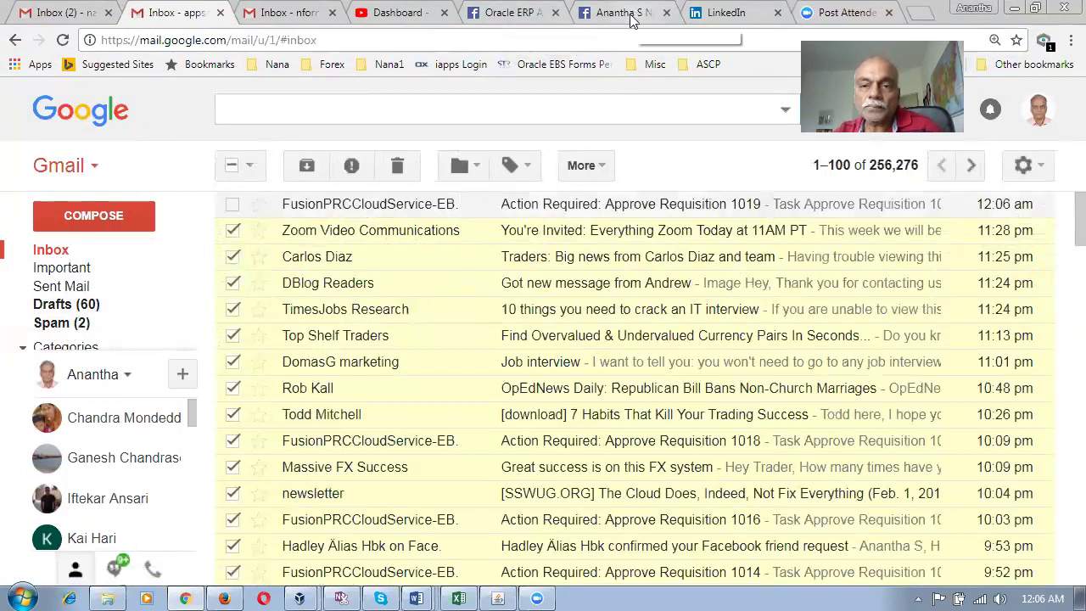
Back in Firefox, leave the approval detail pages to see requisition 1019 listed as Approved
{"action": "left_click", "coordinate": [221, 591]}
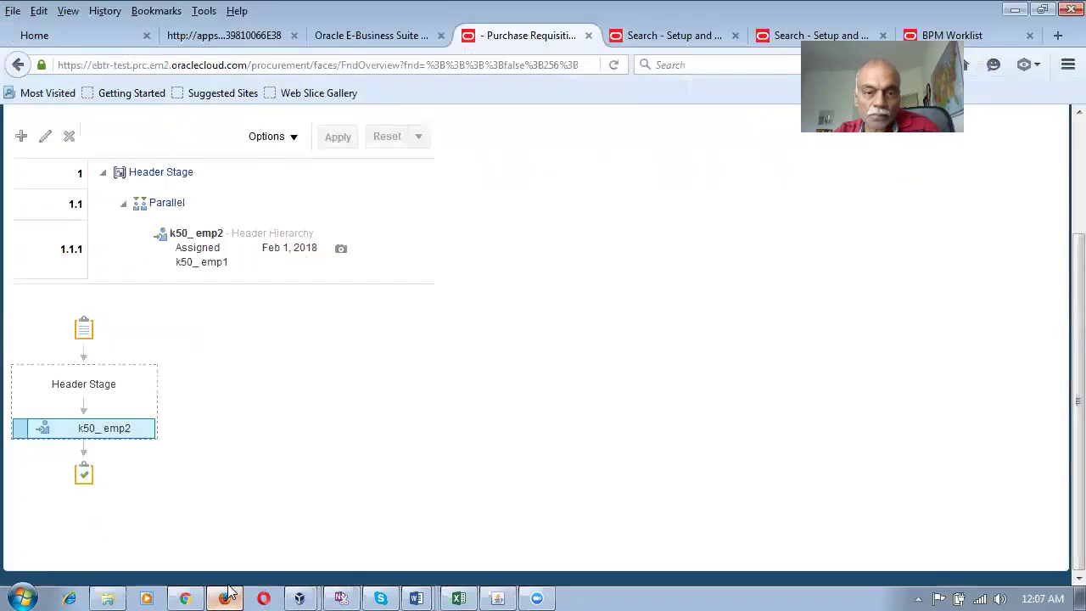
{"action": "scroll", "coordinate": [795, 393], "scroll_direction": "up", "scroll_amount": 3}
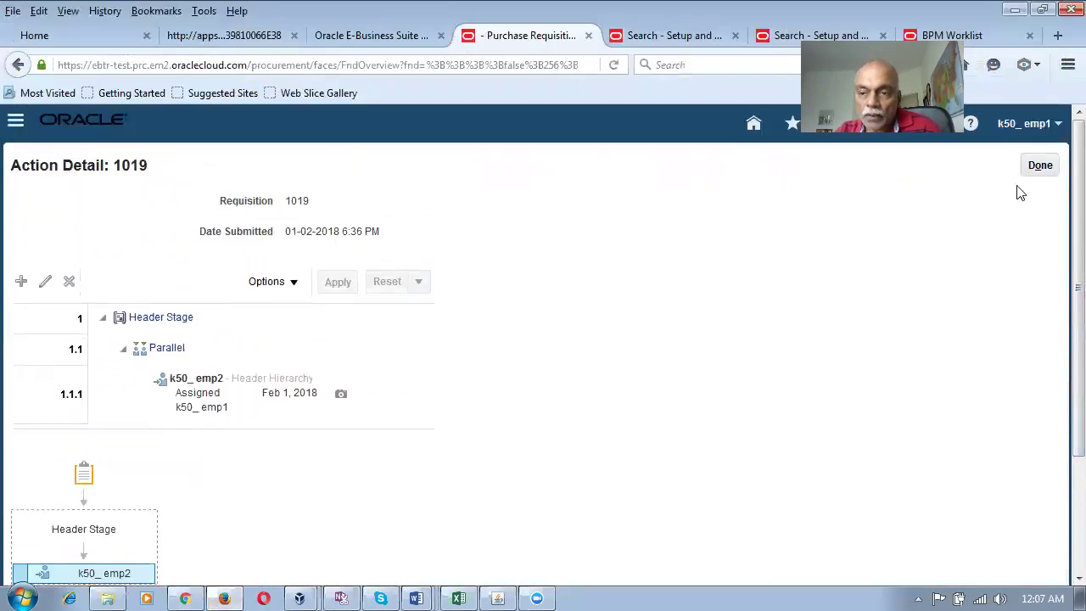
{"action": "left_click", "coordinate": [1037, 167]}
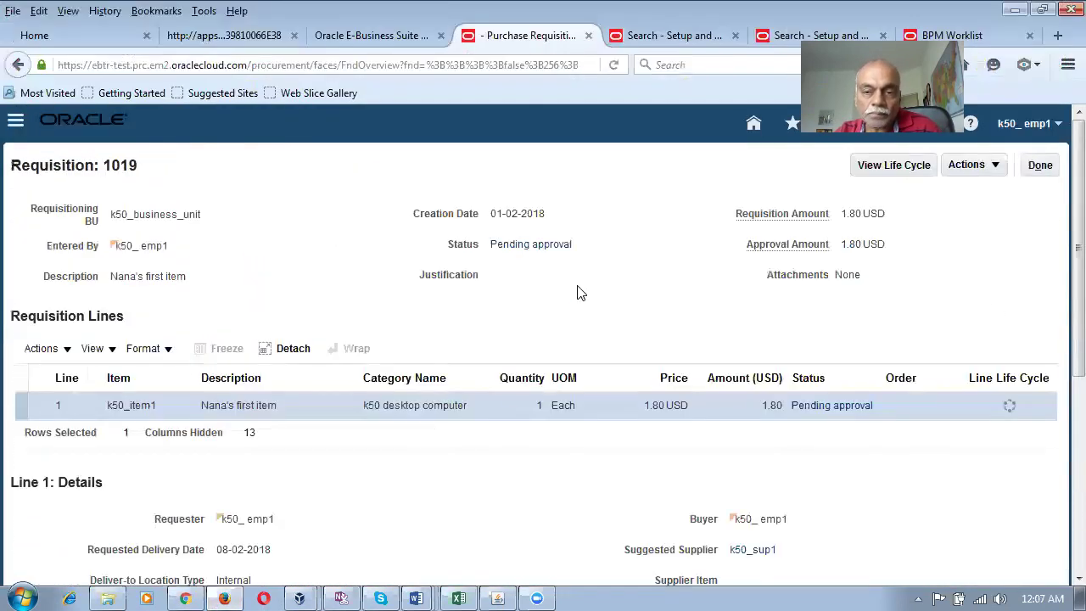
{"action": "left_click", "coordinate": [1040, 164]}
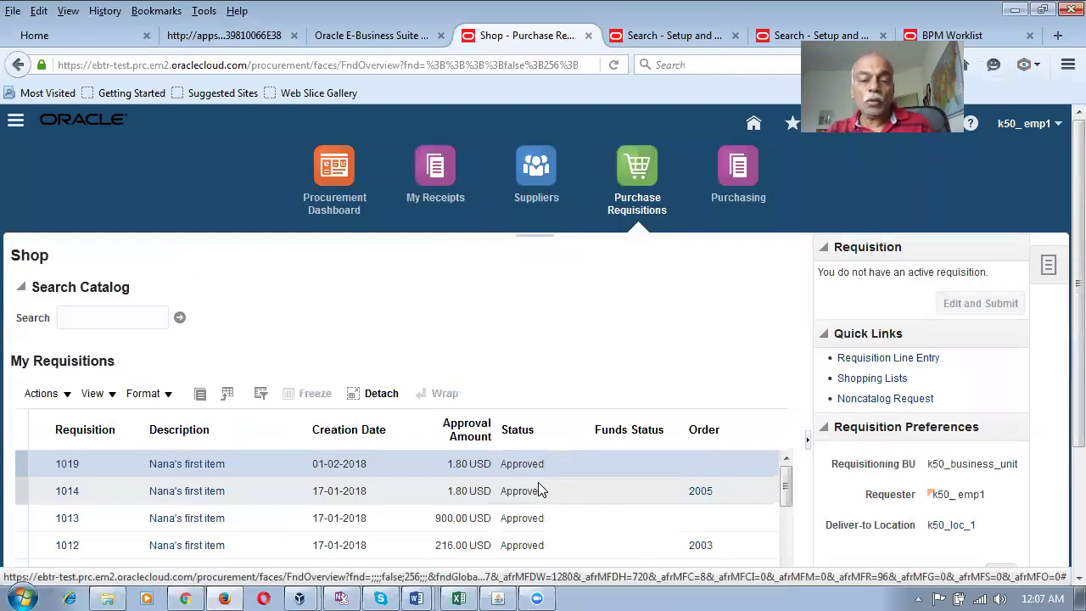
Check the secure notifications setting, then open the ReqApproval task configuration for editing
{"action": "left_click", "coordinate": [949, 36]}
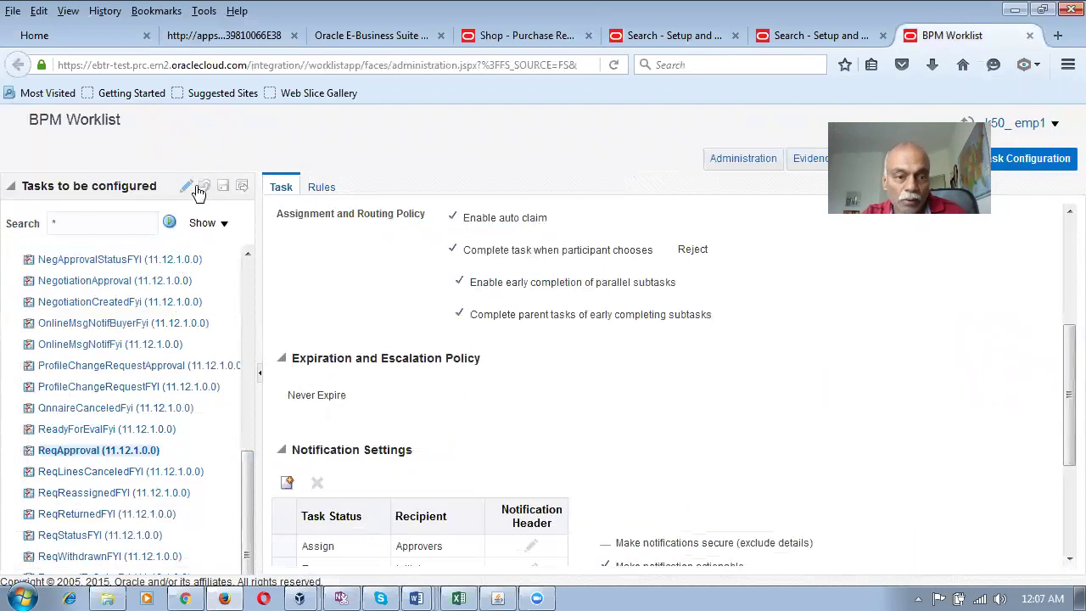
{"action": "scroll", "coordinate": [1064, 361], "scroll_direction": "down", "scroll_amount": 4}
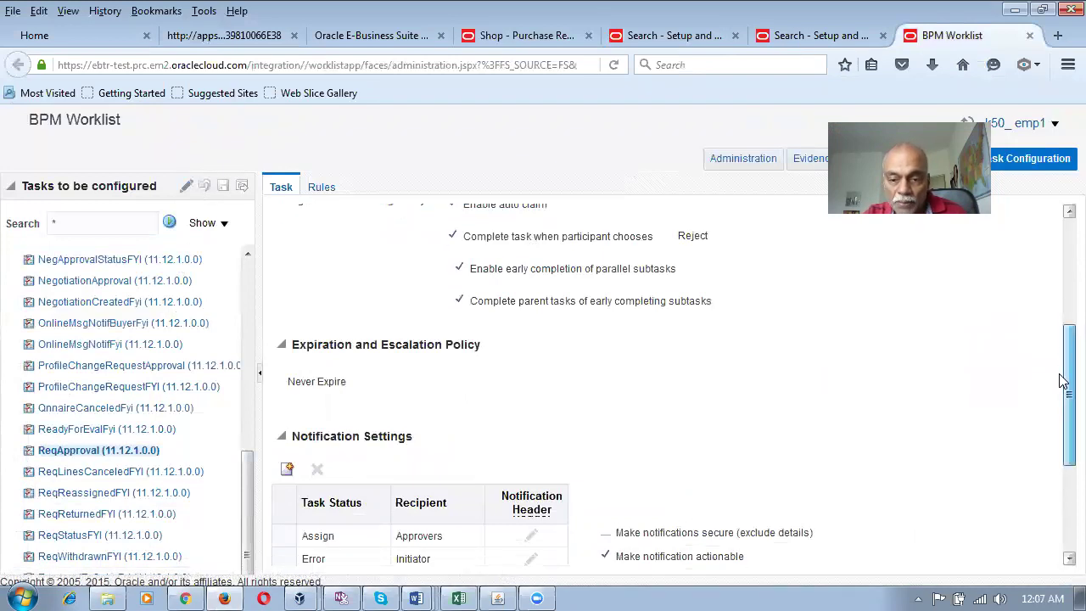
{"action": "left_click_drag", "start_coordinate": [632, 357], "coordinate": [798, 358]}
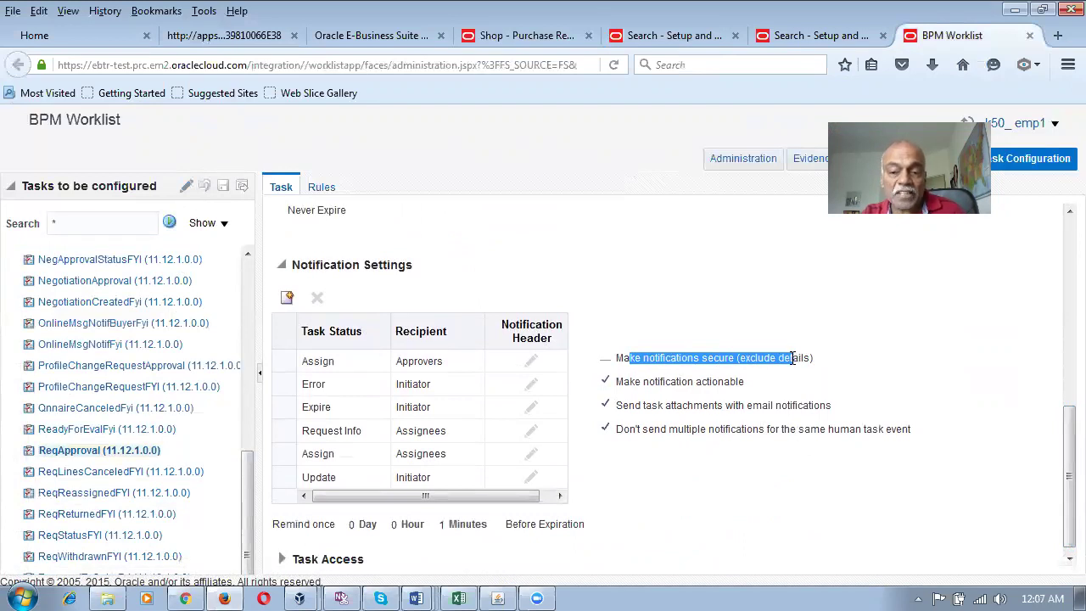
{"action": "left_click", "coordinate": [809, 396]}
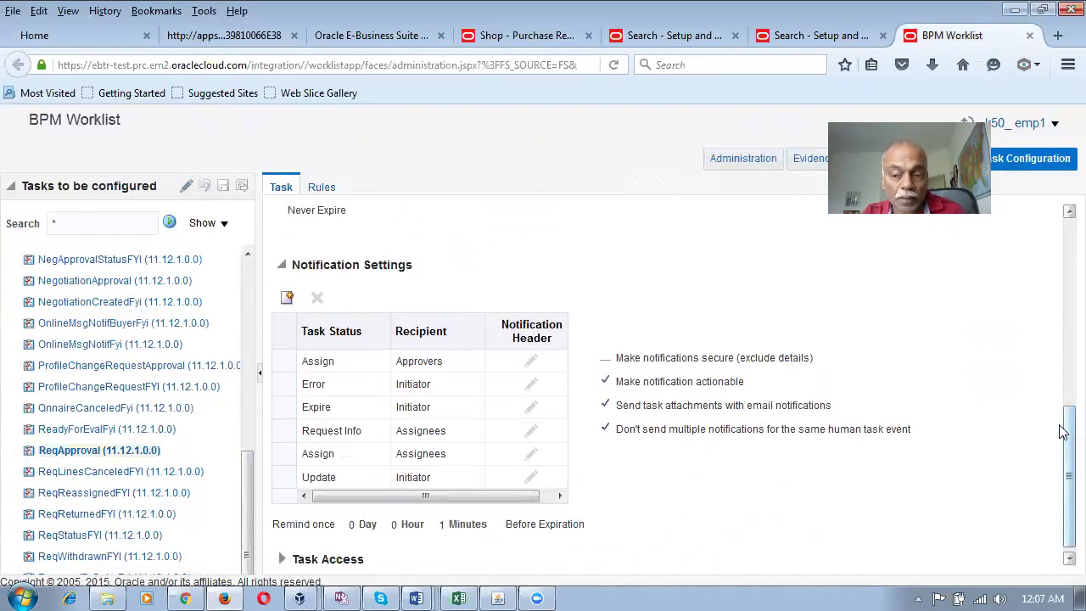
{"action": "left_click_drag", "start_coordinate": [1061, 436], "coordinate": [1063, 276]}
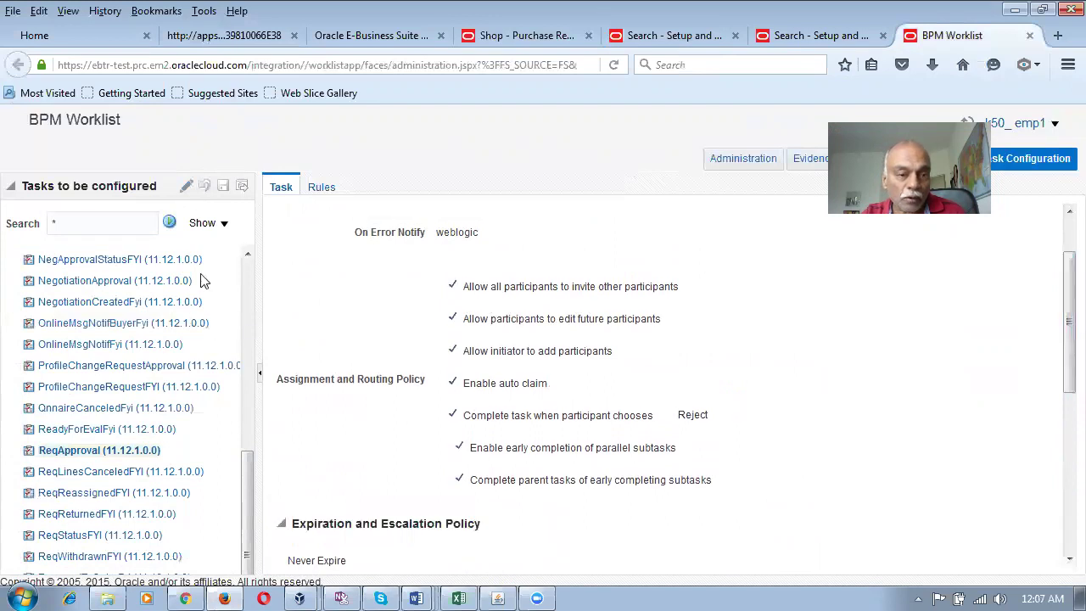
{"action": "left_click", "coordinate": [186, 185]}
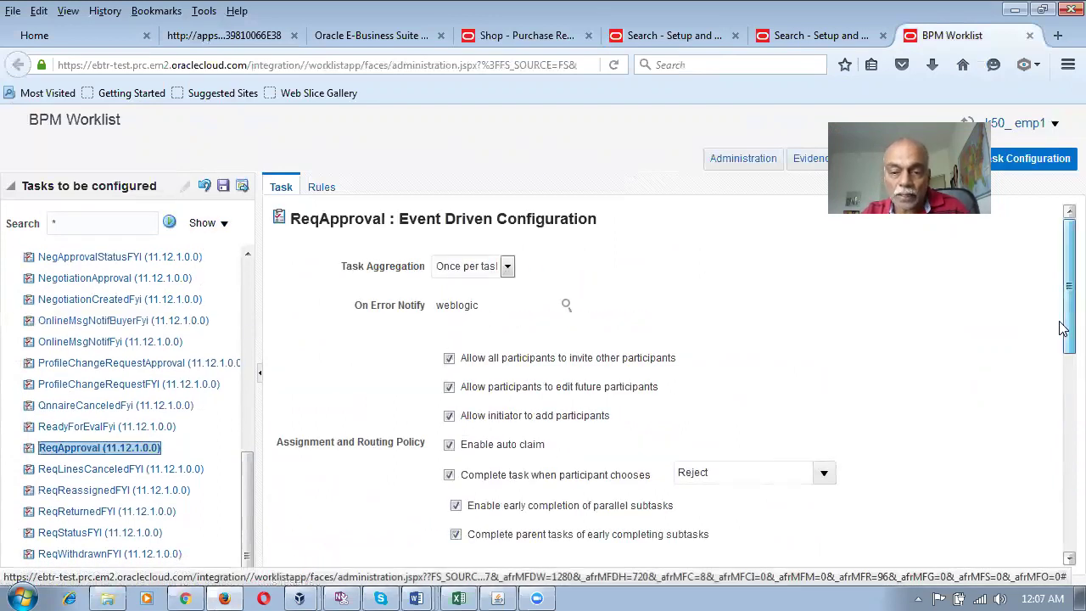
Tick 'Make notifications secure (exclude details)' for ReqApproval and save with the comment 'test'
{"action": "left_click_drag", "start_coordinate": [1063, 329], "coordinate": [1064, 498]}
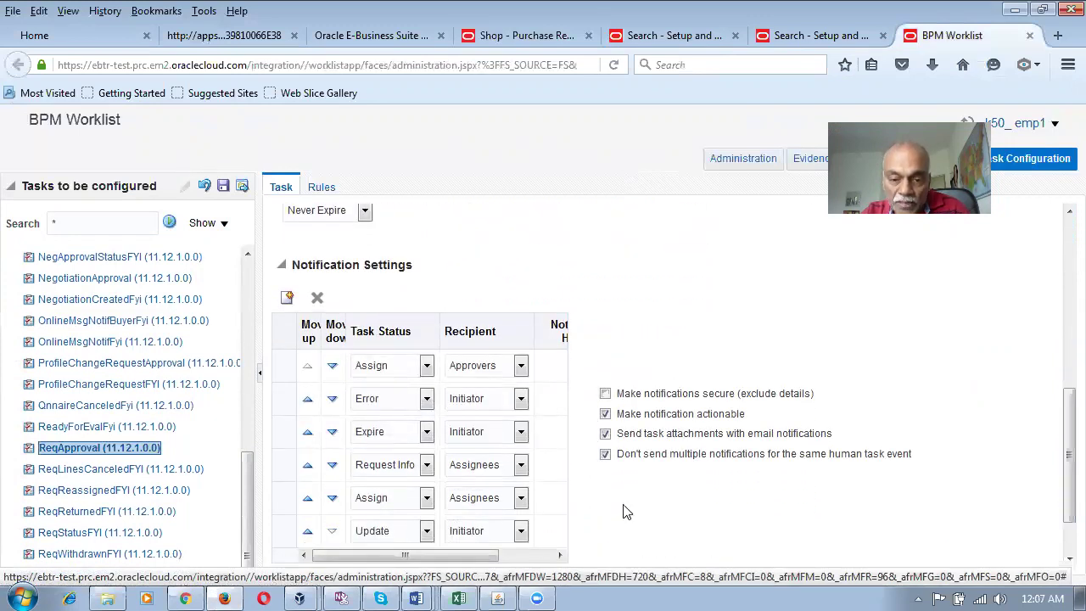
{"action": "left_click", "coordinate": [605, 395]}
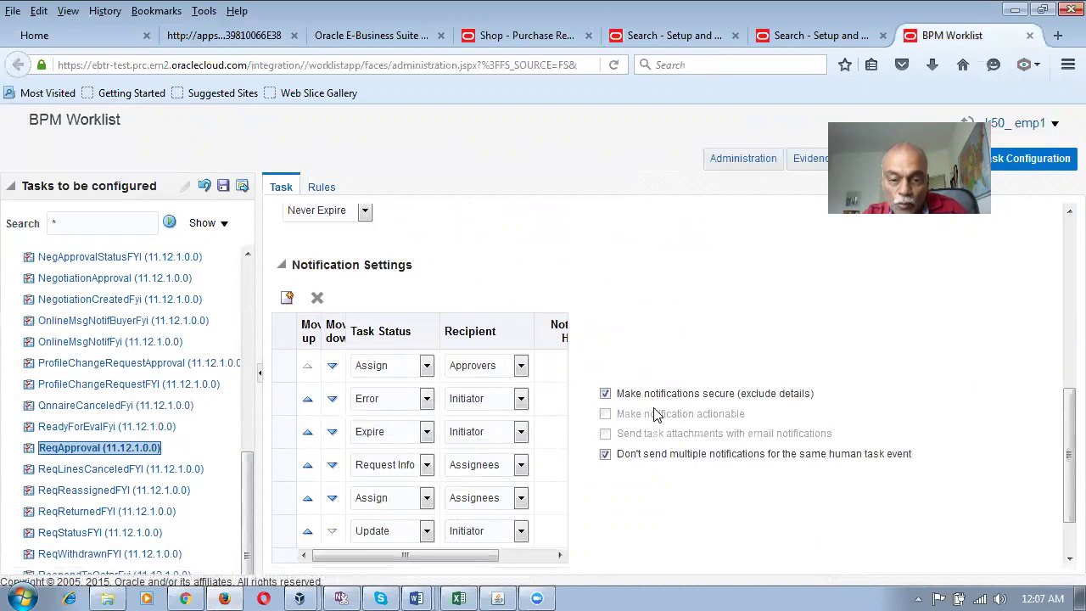
{"action": "left_click", "coordinate": [222, 188]}
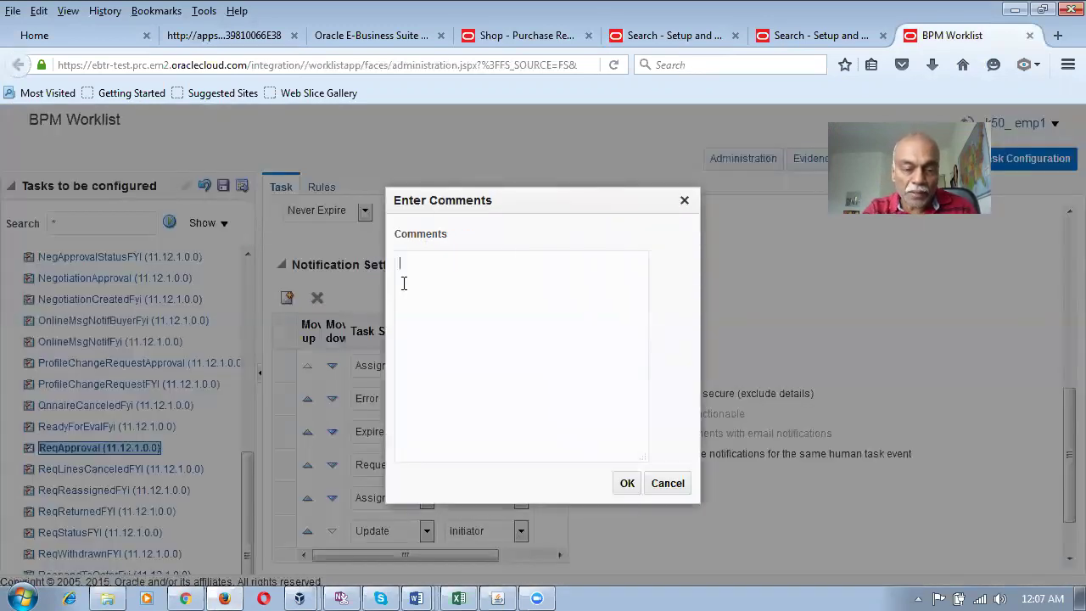
{"action": "left_click", "coordinate": [627, 483]}
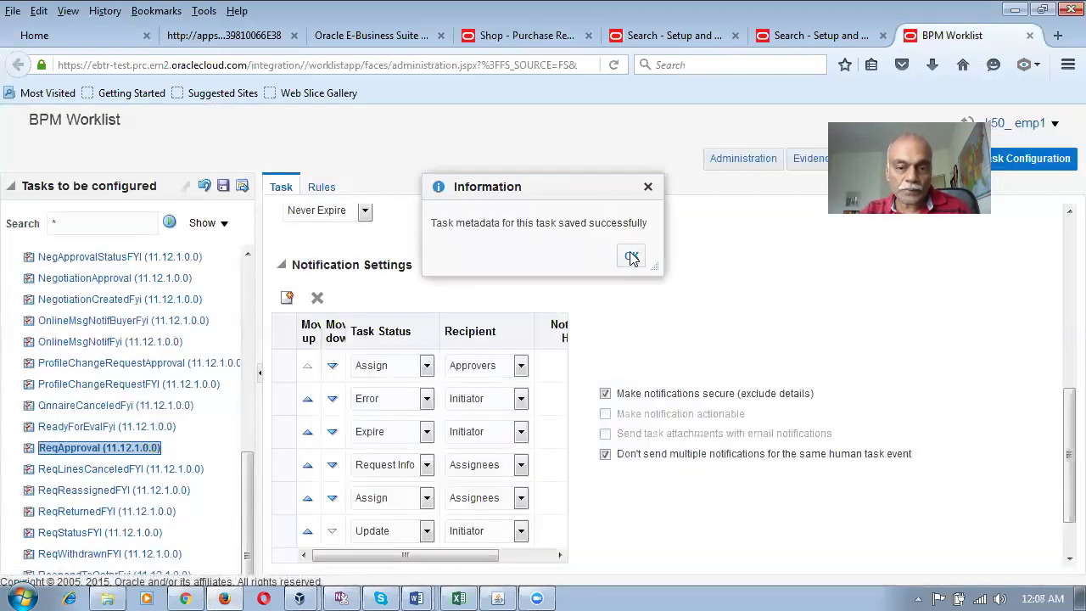
Commit the saved ReqApproval configuration, then reopen requisition 1019 from the procurement Shop page
{"action": "left_click", "coordinate": [631, 257]}
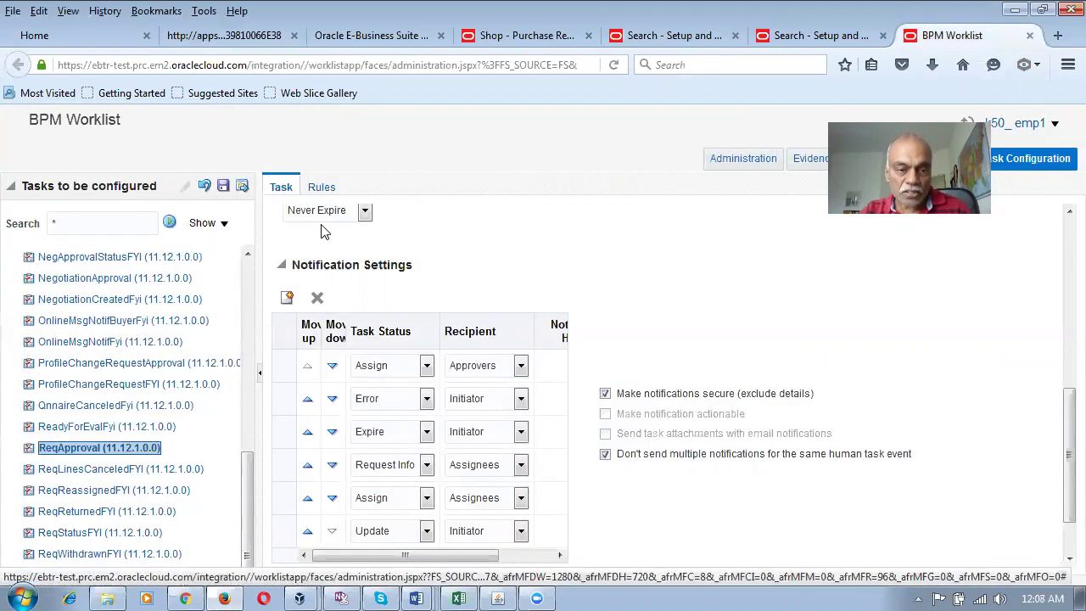
{"action": "left_click", "coordinate": [243, 187]}
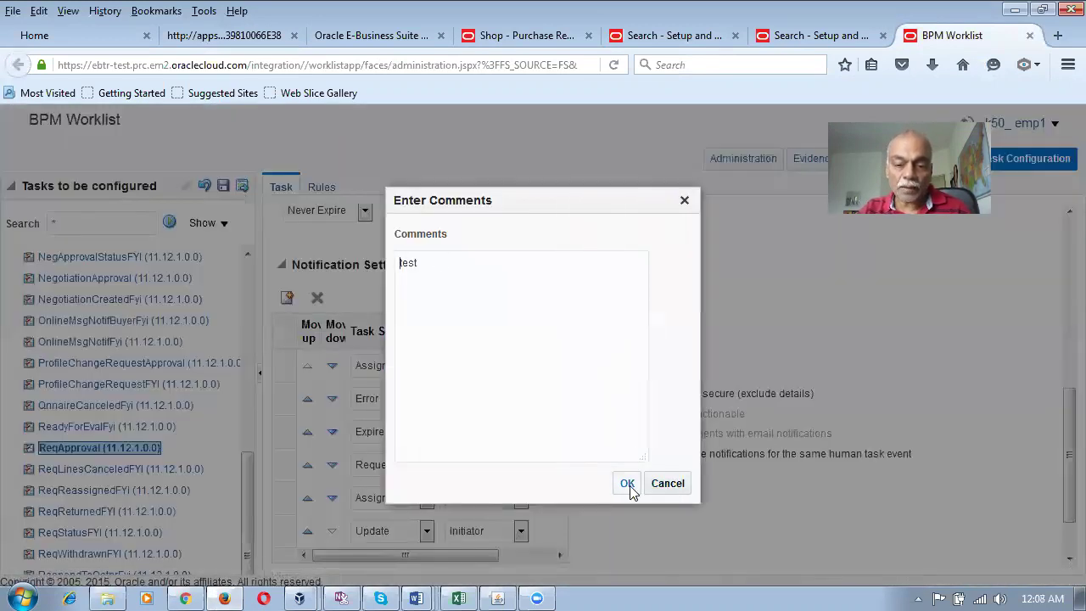
{"action": "left_click", "coordinate": [628, 482]}
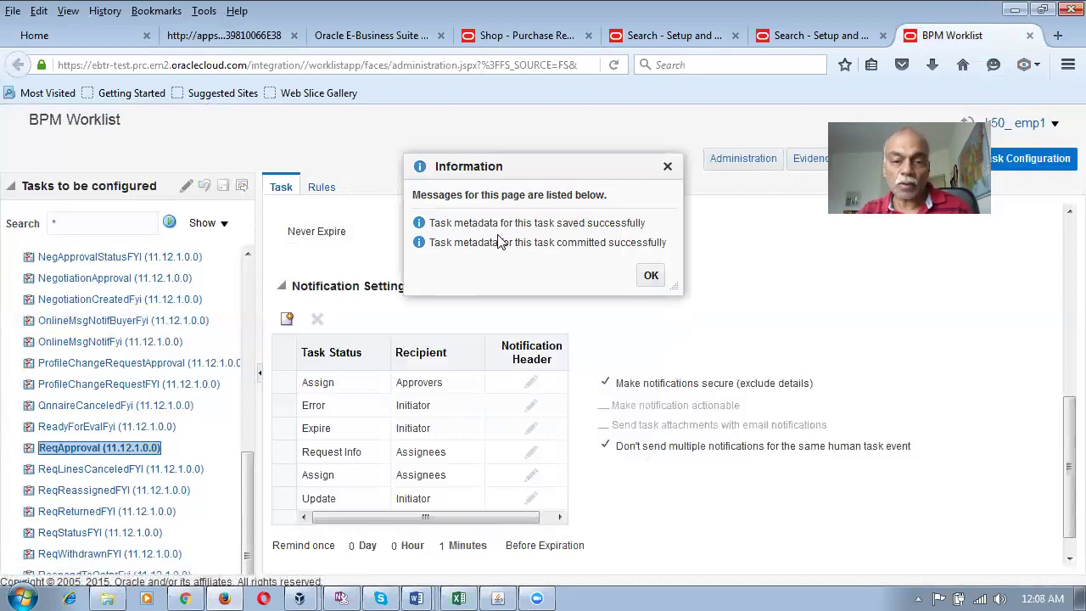
{"action": "left_click", "coordinate": [649, 273]}
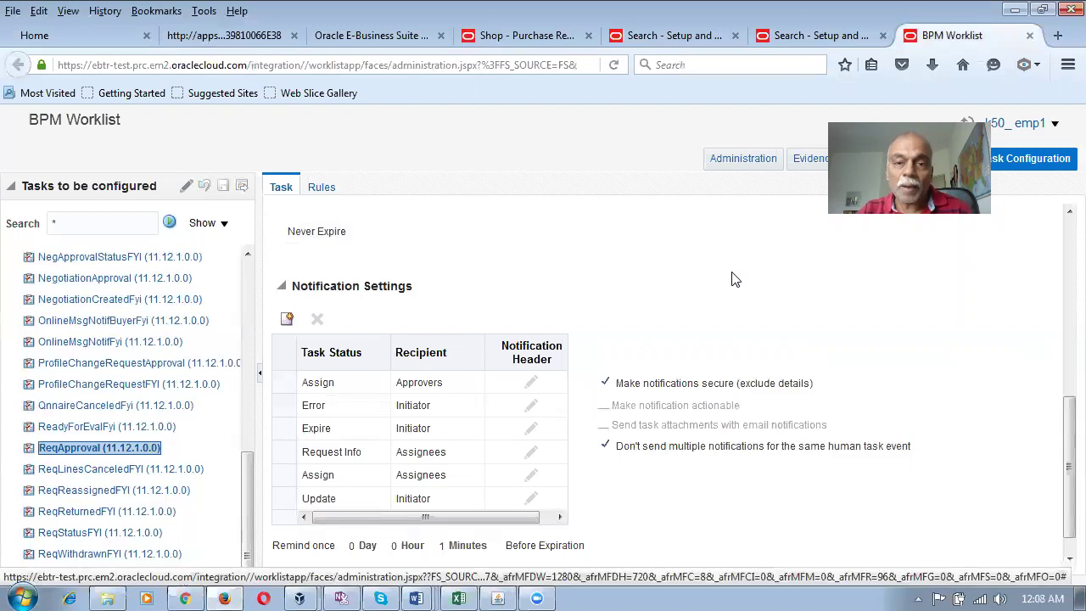
{"action": "left_click", "coordinate": [526, 35]}
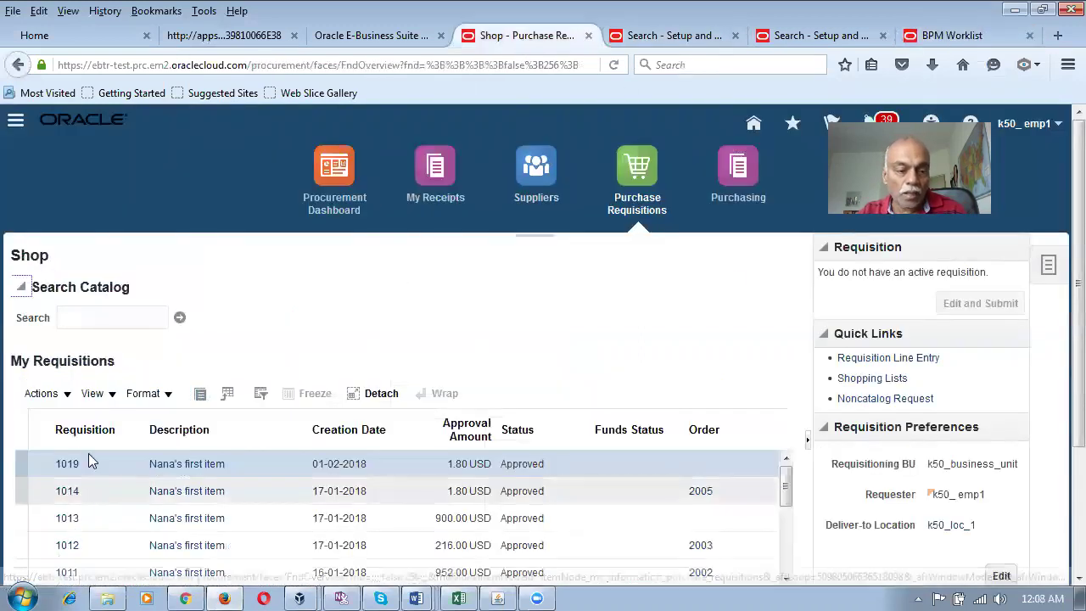
{"action": "left_click", "coordinate": [67, 464]}
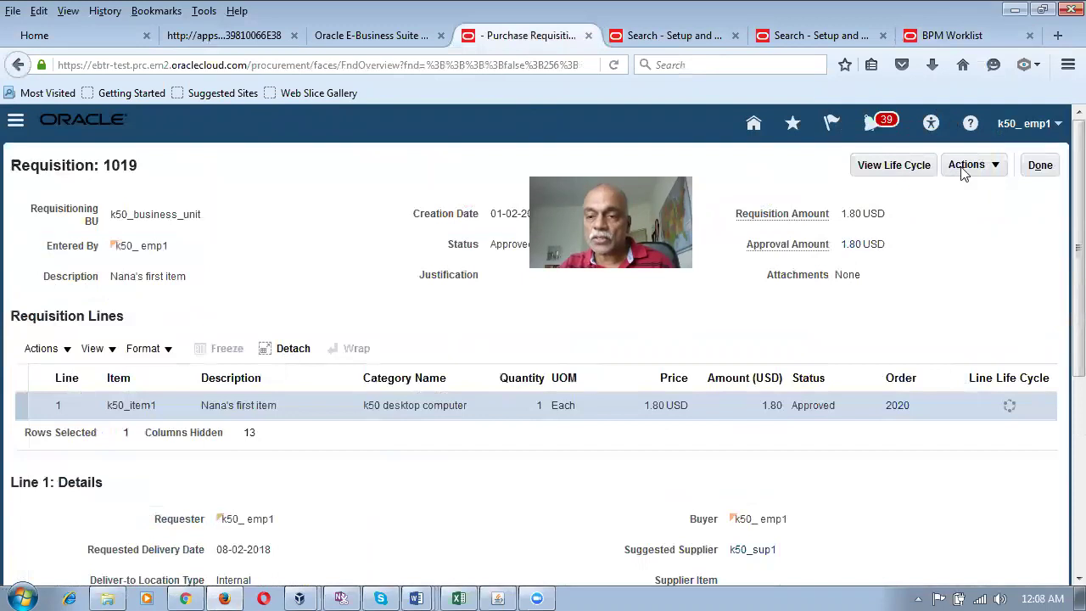
Look through requisition 1019's Actions list without choosing anything, then leave its details page
{"action": "left_click", "coordinate": [967, 167]}
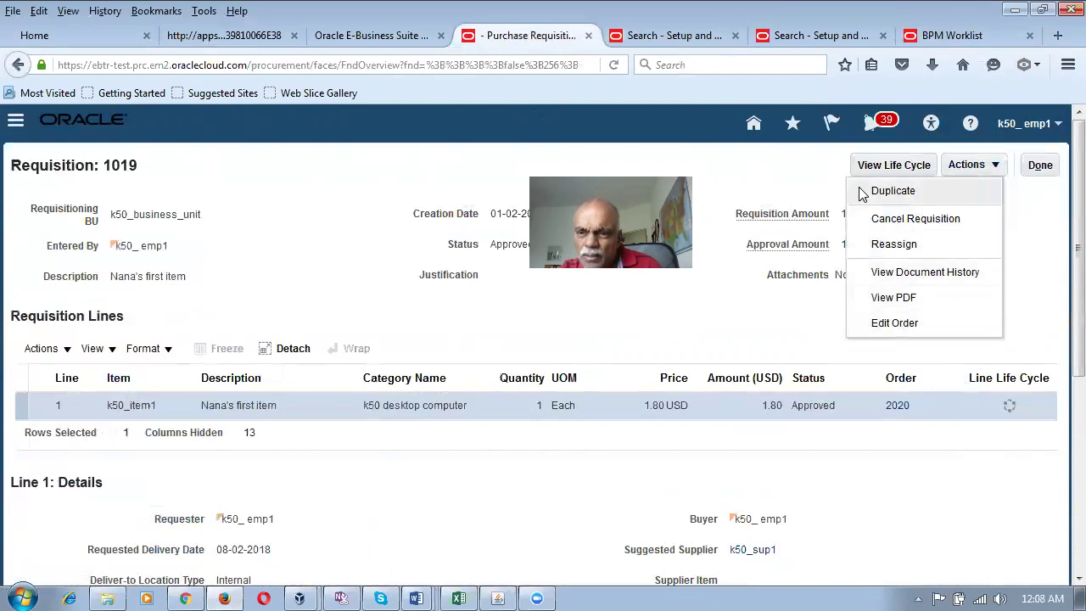
{"action": "left_click", "coordinate": [768, 196]}
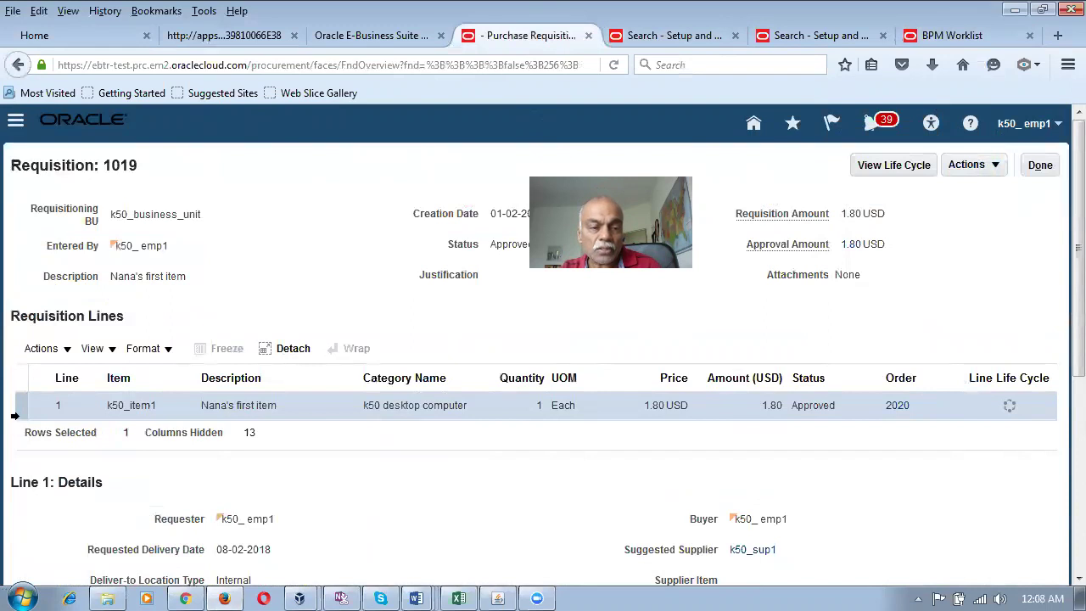
{"action": "left_click", "coordinate": [972, 168]}
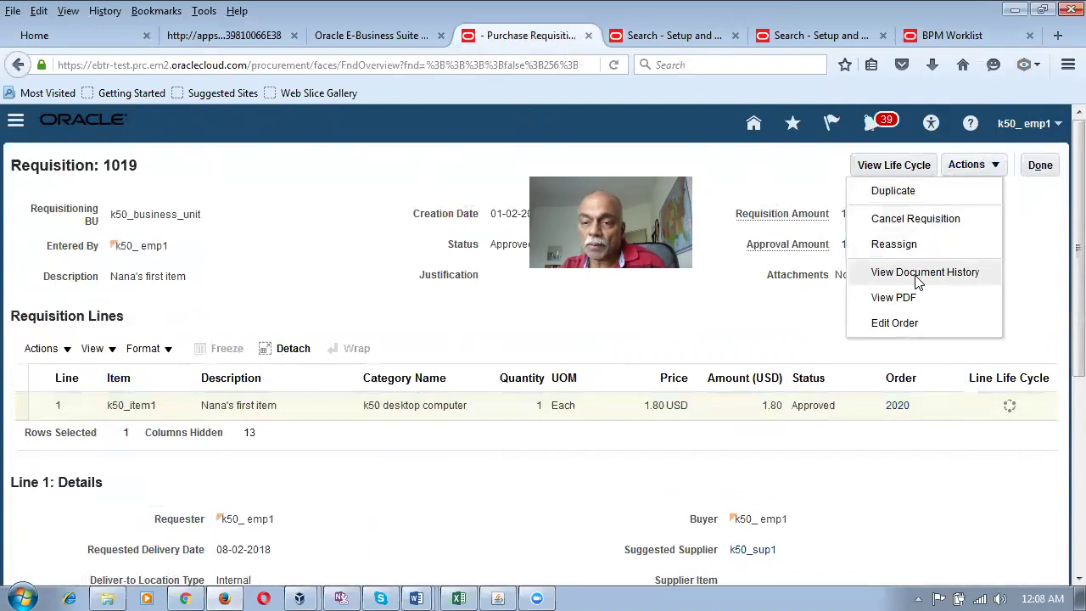
{"action": "left_click", "coordinate": [1038, 172]}
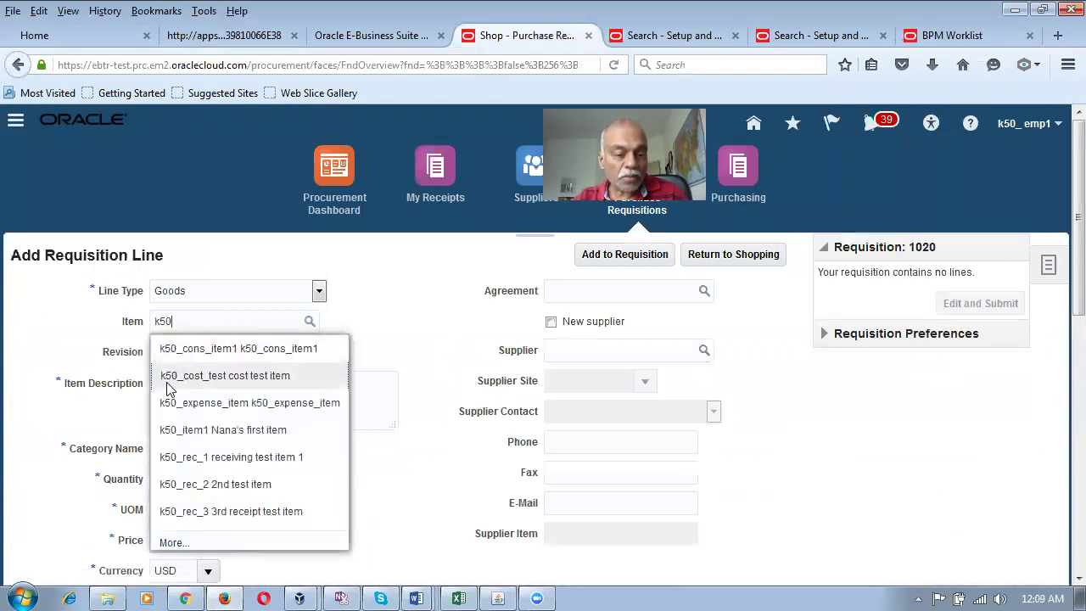
Add a line of 2 k50_item1 (3.60 USD) to requisition 1020 and open it for review
{"action": "left_click", "coordinate": [195, 436]}
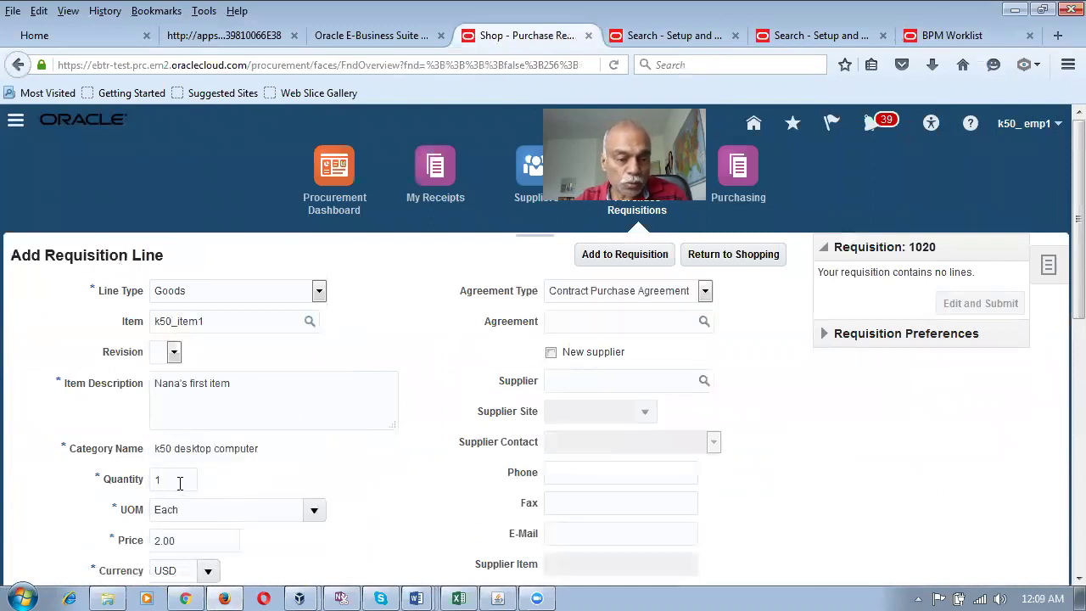
{"action": "type", "text": "2"}
{"action": "key", "text": "Tab"}
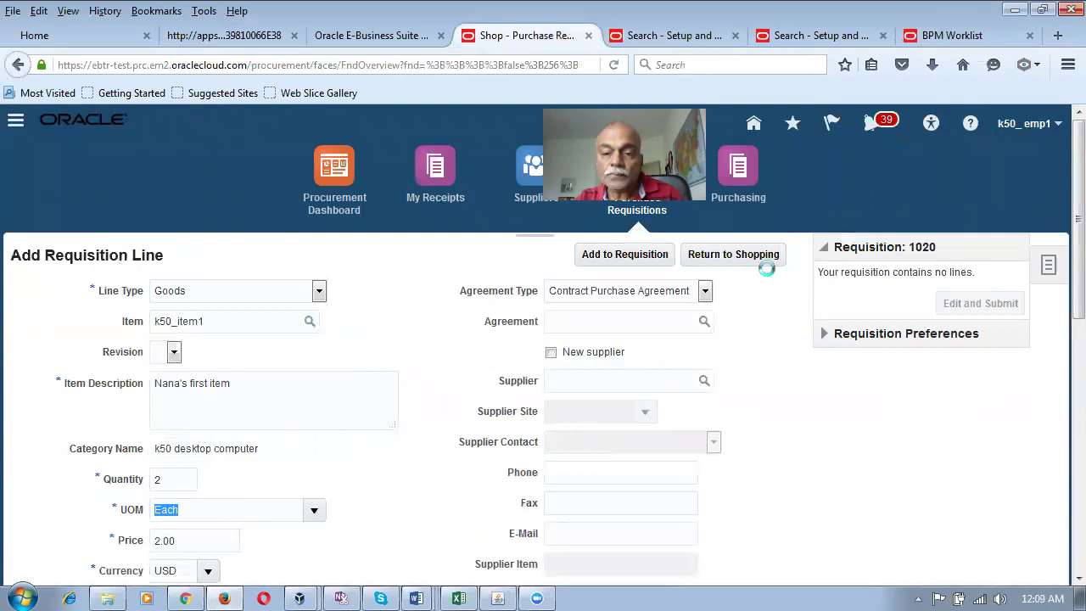
{"action": "left_click", "coordinate": [638, 257]}
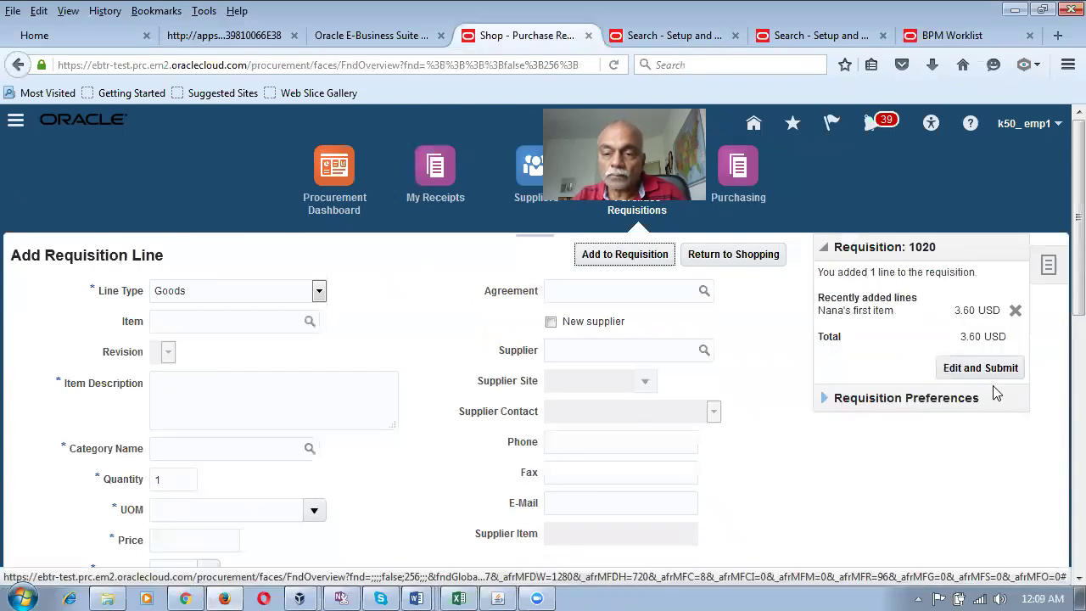
{"action": "left_click", "coordinate": [992, 370]}
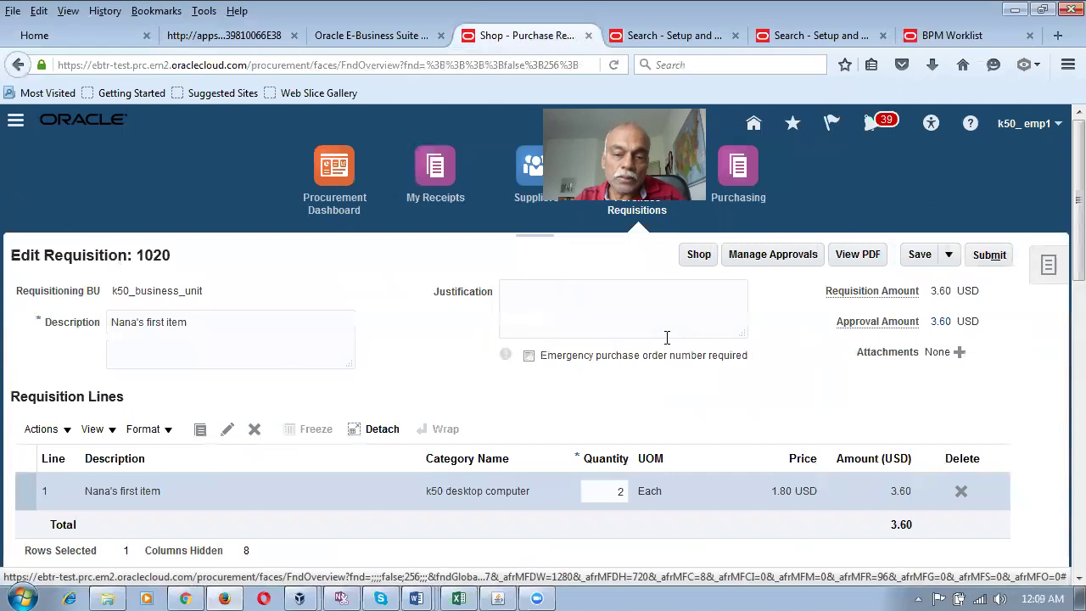
Review requisition 1020's Header Stage approver in Manage Approvals and submit it
{"action": "left_click", "coordinate": [752, 255]}
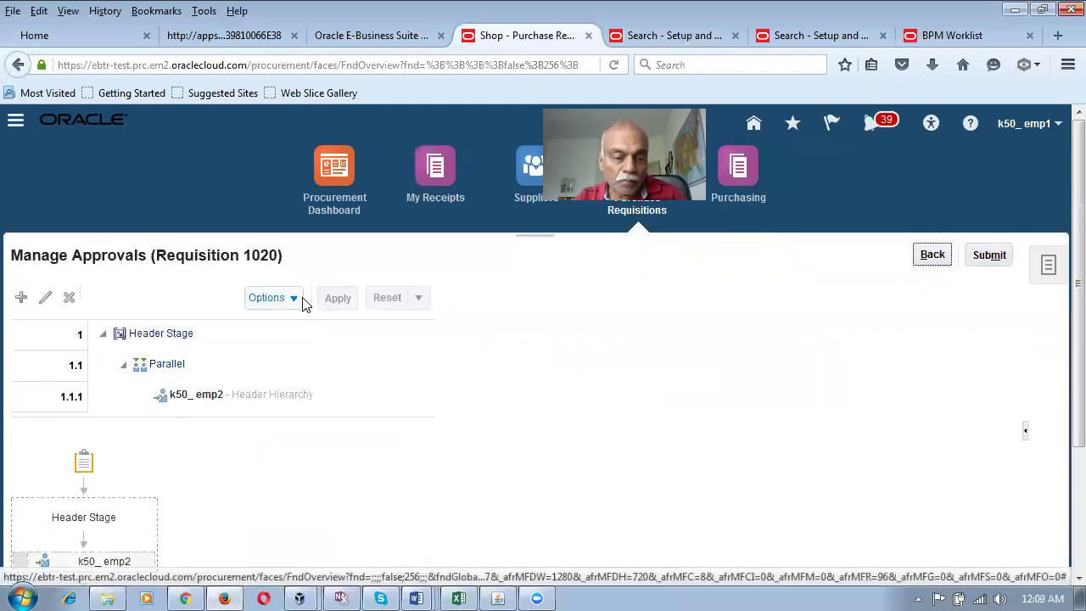
{"action": "scroll", "coordinate": [260, 369], "scroll_direction": "down", "scroll_amount": 2}
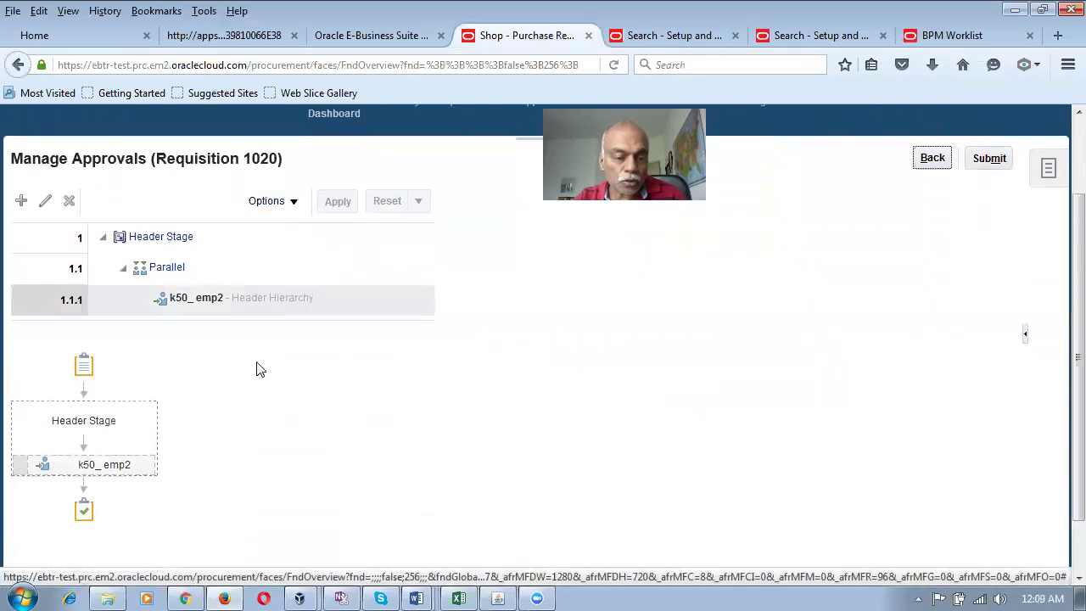
{"action": "left_click", "coordinate": [990, 159]}
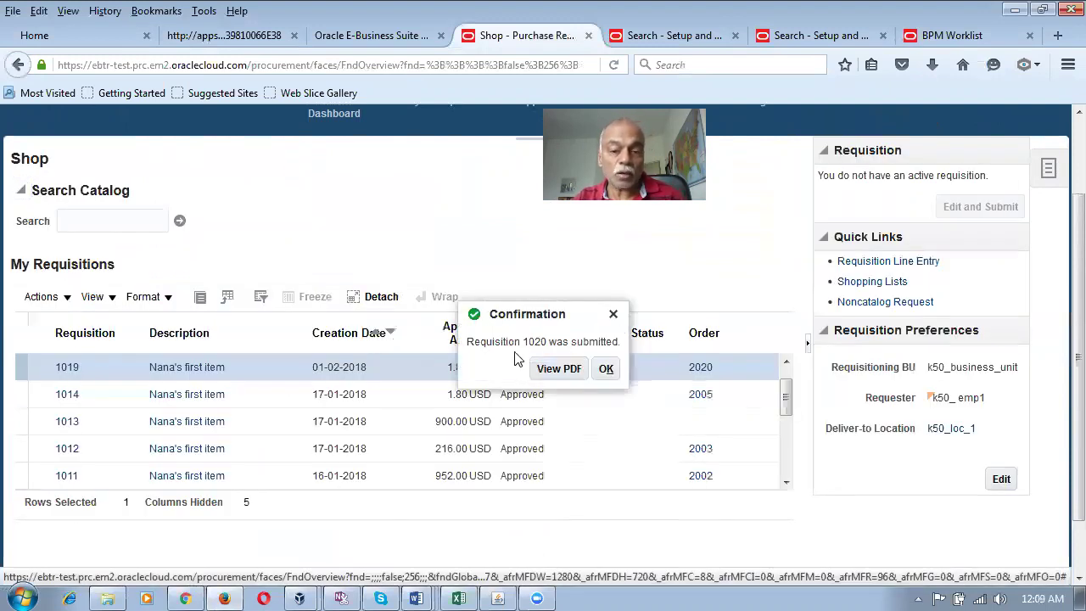
Dismiss the submission confirmation and filter My Requisitions to requisition 1020
{"action": "left_click", "coordinate": [606, 368]}
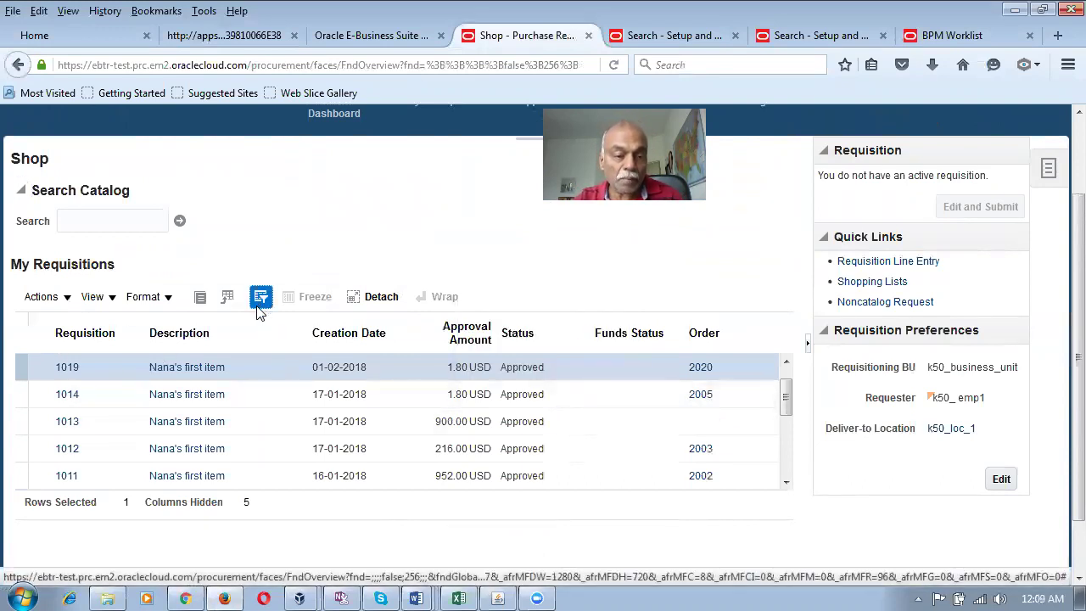
{"action": "left_click", "coordinate": [261, 312]}
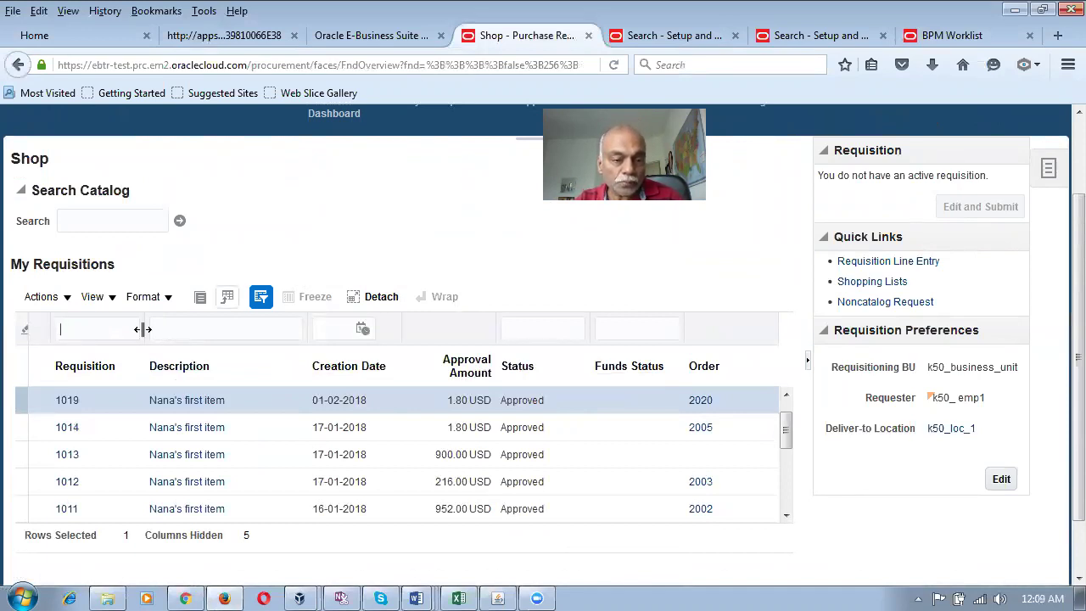
{"action": "left_click", "coordinate": [117, 328]}
{"action": "type", "text": "1020"}
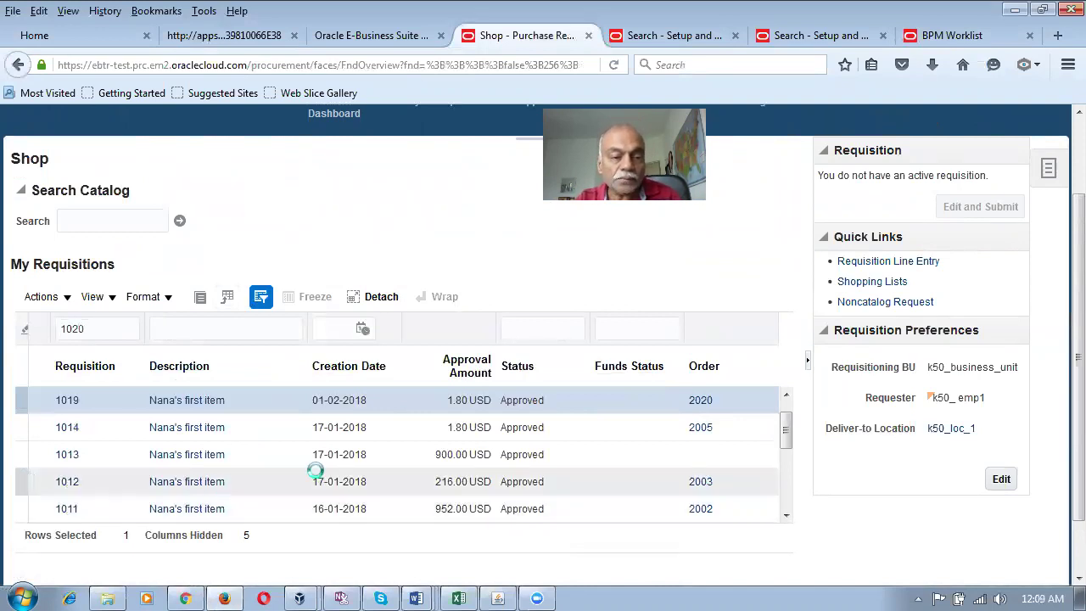
{"action": "key", "text": "Return"}
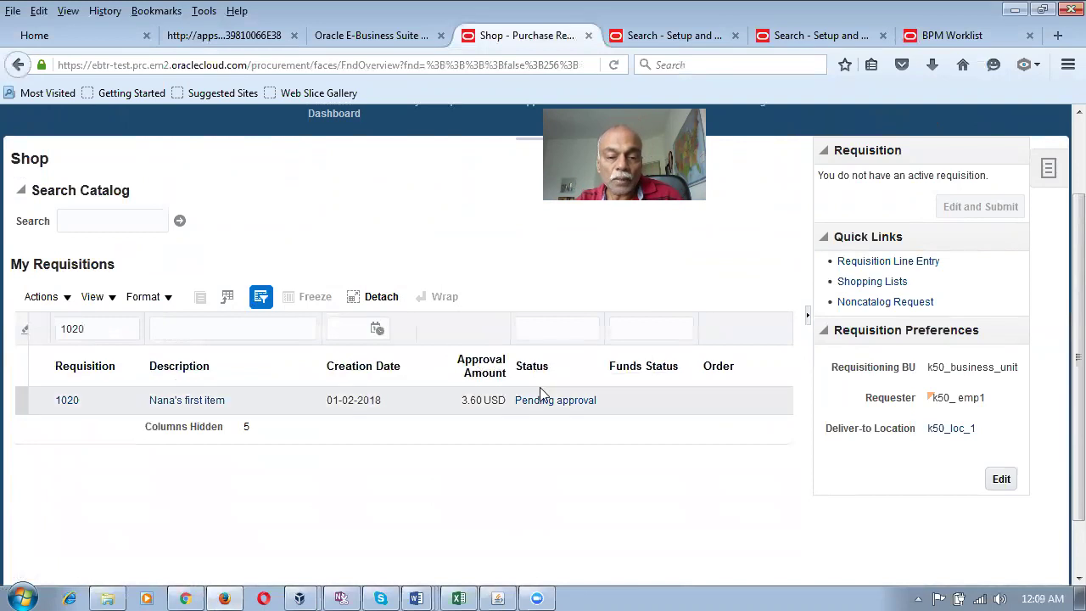
Open the Pending approval details for requisition 1020, then move to the Gmail inbox
{"action": "left_click", "coordinate": [549, 404]}
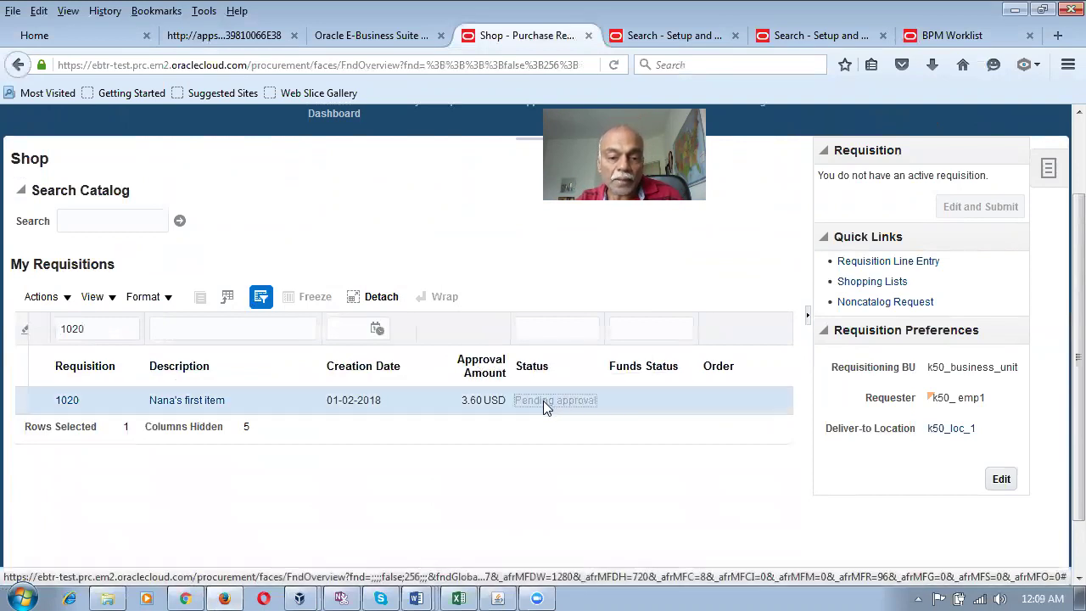
{"action": "left_click", "coordinate": [544, 403]}
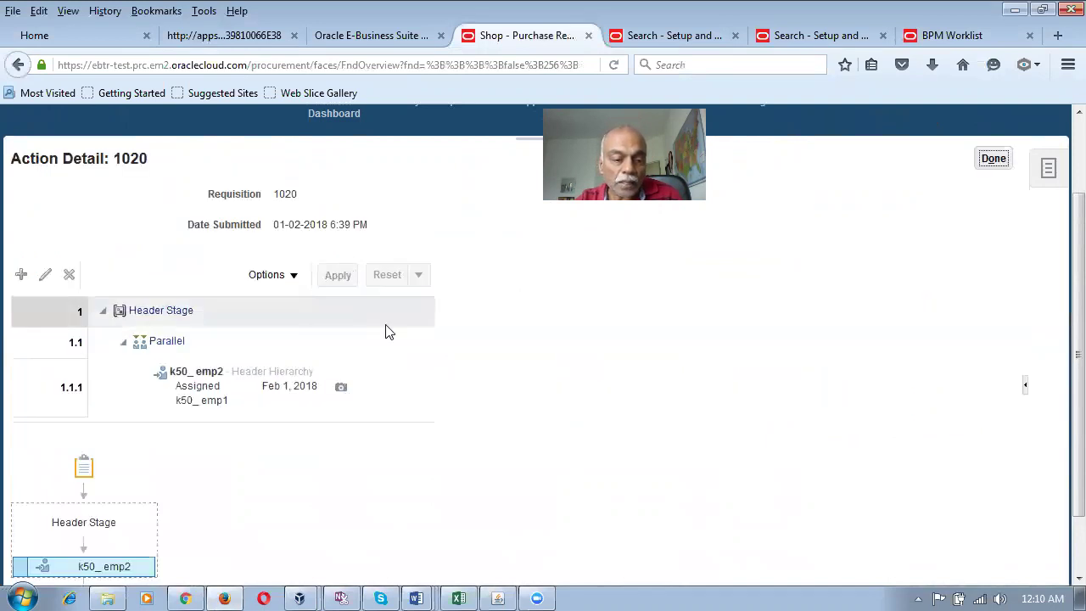
{"action": "scroll", "coordinate": [93, 522], "scroll_direction": "down", "scroll_amount": 1}
{"action": "left_click", "coordinate": [185, 598]}
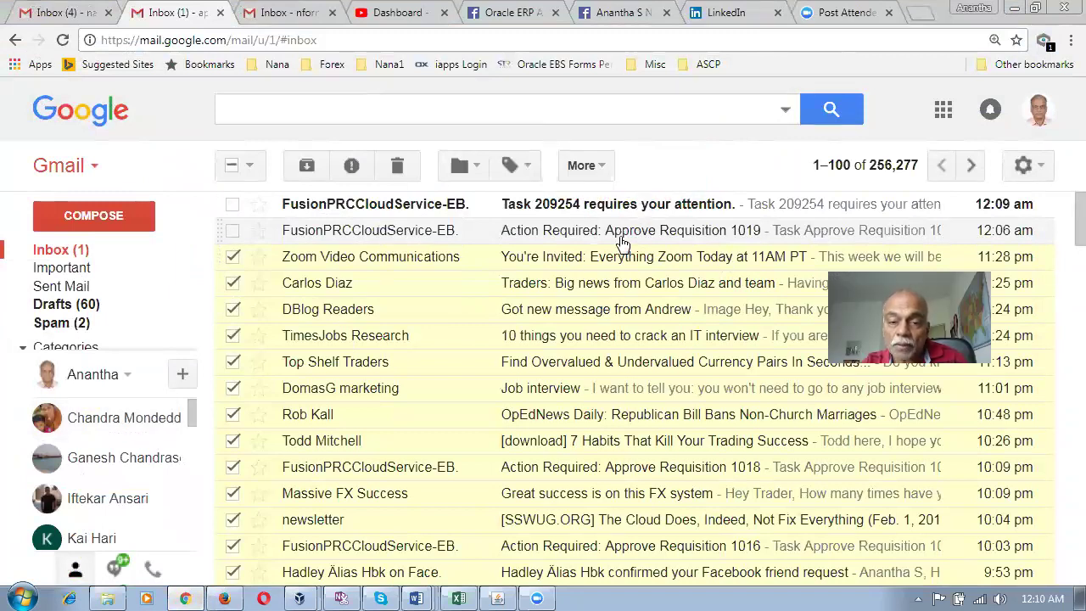
Glance at the Approve Requisition 1019 email, then follow Task 209254's Workspace Application link
{"action": "left_click", "coordinate": [690, 238]}
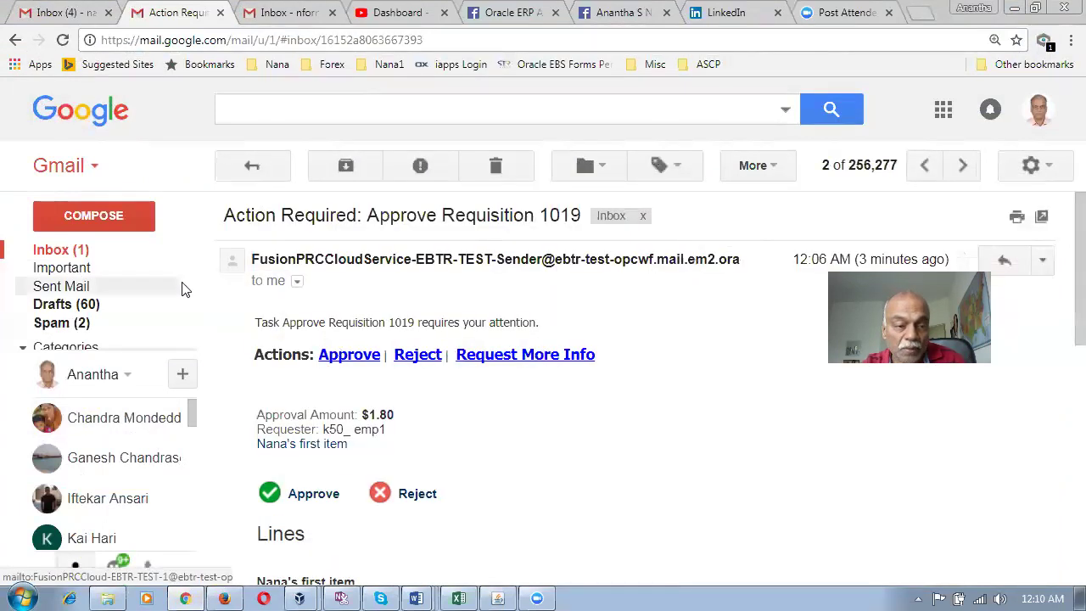
{"action": "left_click", "coordinate": [59, 250]}
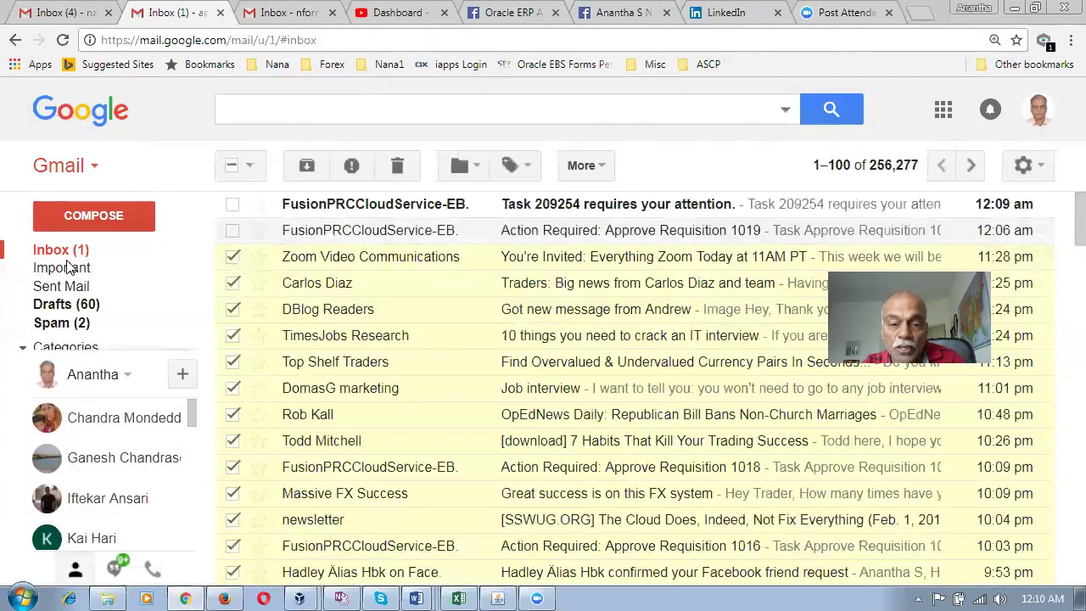
{"action": "left_click", "coordinate": [591, 205]}
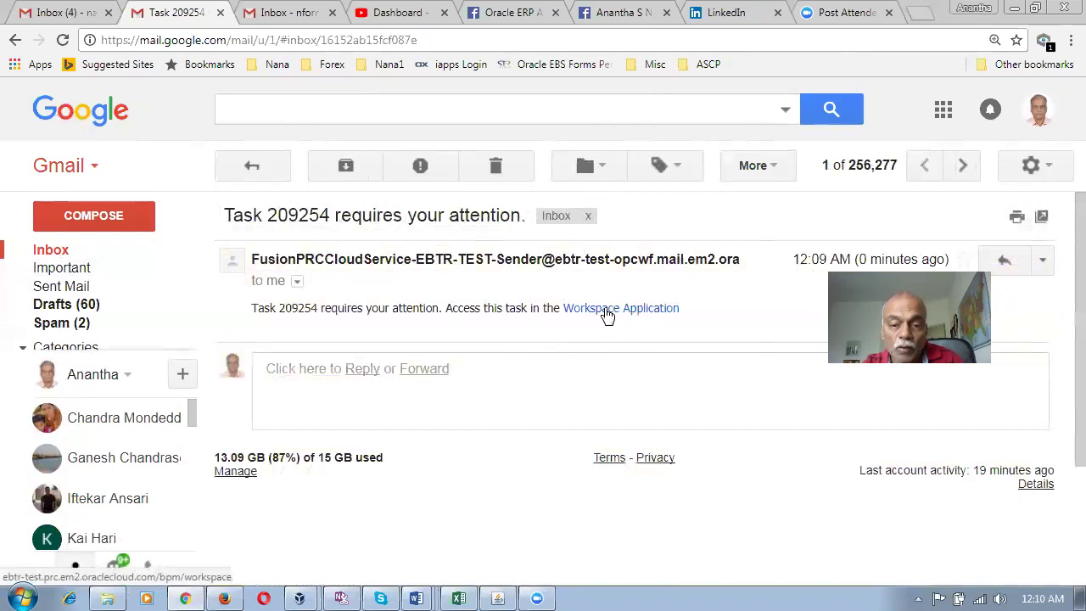
{"action": "left_click", "coordinate": [606, 314]}
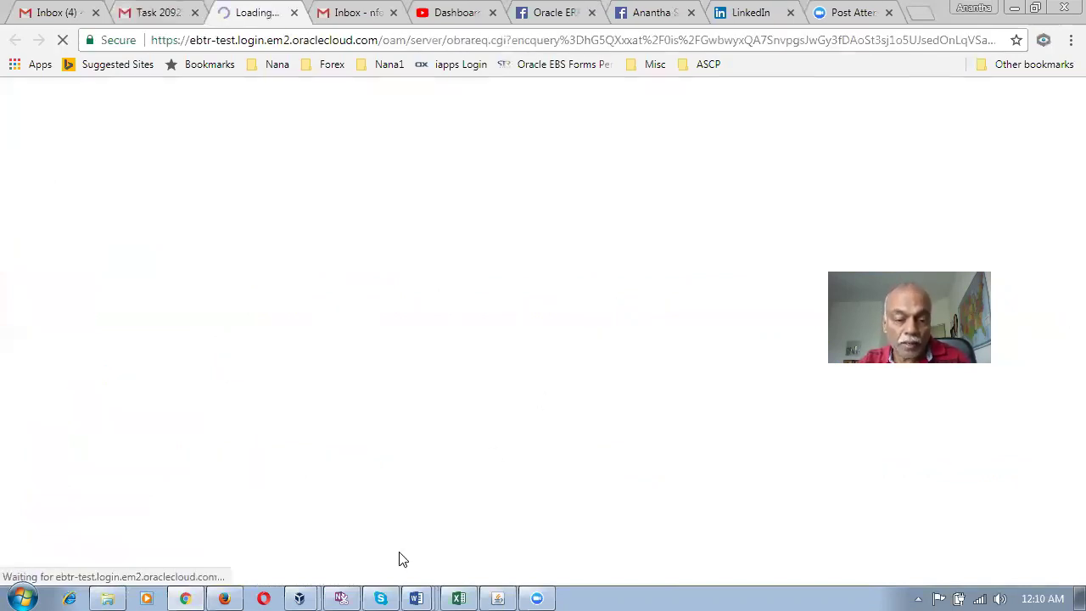
Sign in to Oracle Applications Cloud with the saved user ID
{"action": "type", "text": "k"}
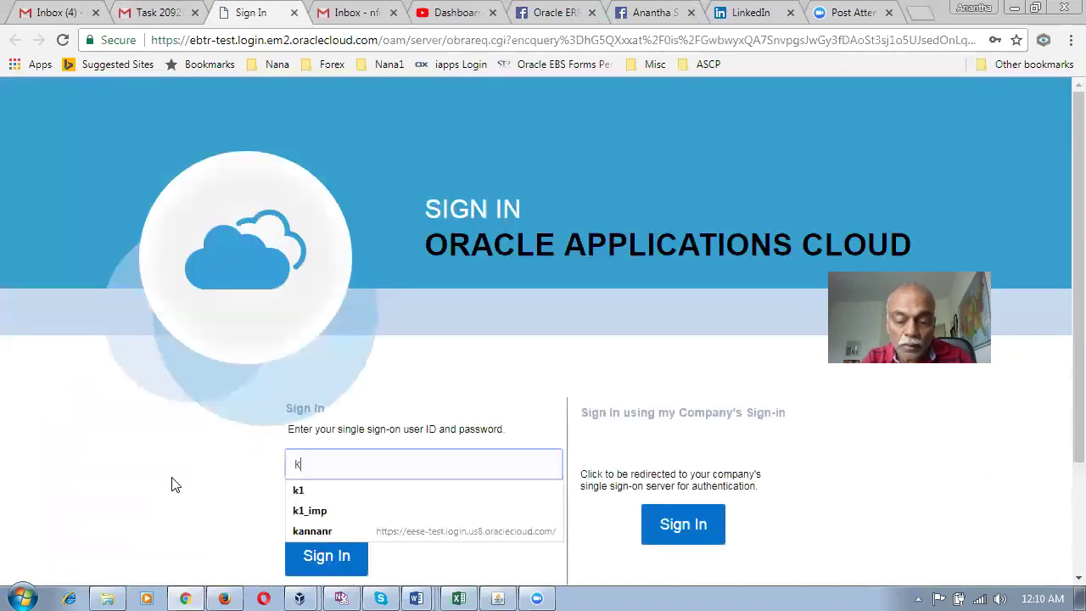
{"action": "type", "text": "50_emp1"}
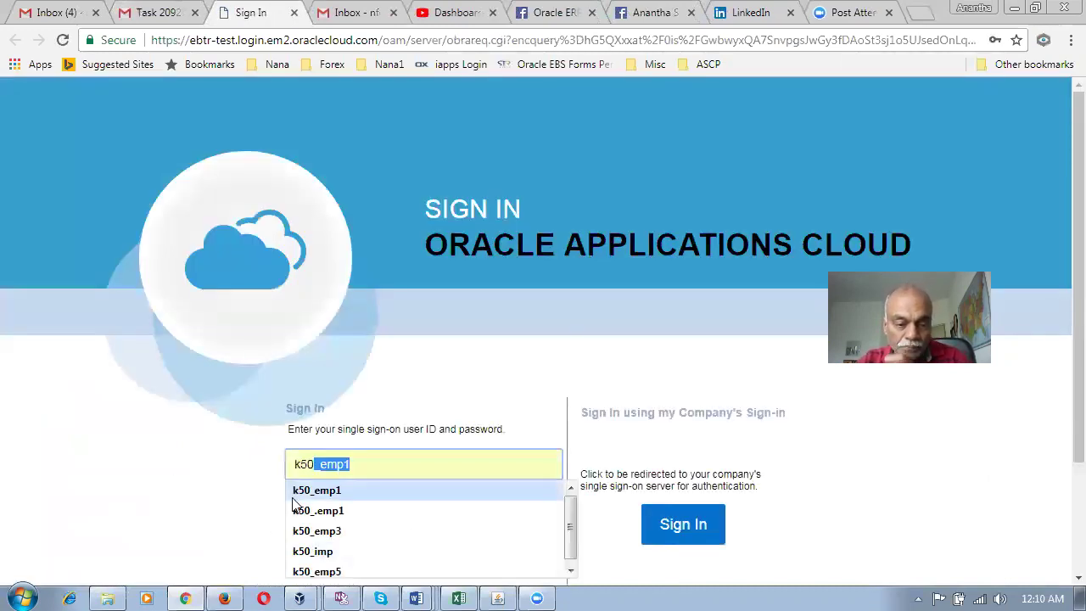
{"action": "left_click", "coordinate": [309, 492]}
{"action": "left_click", "coordinate": [333, 555]}
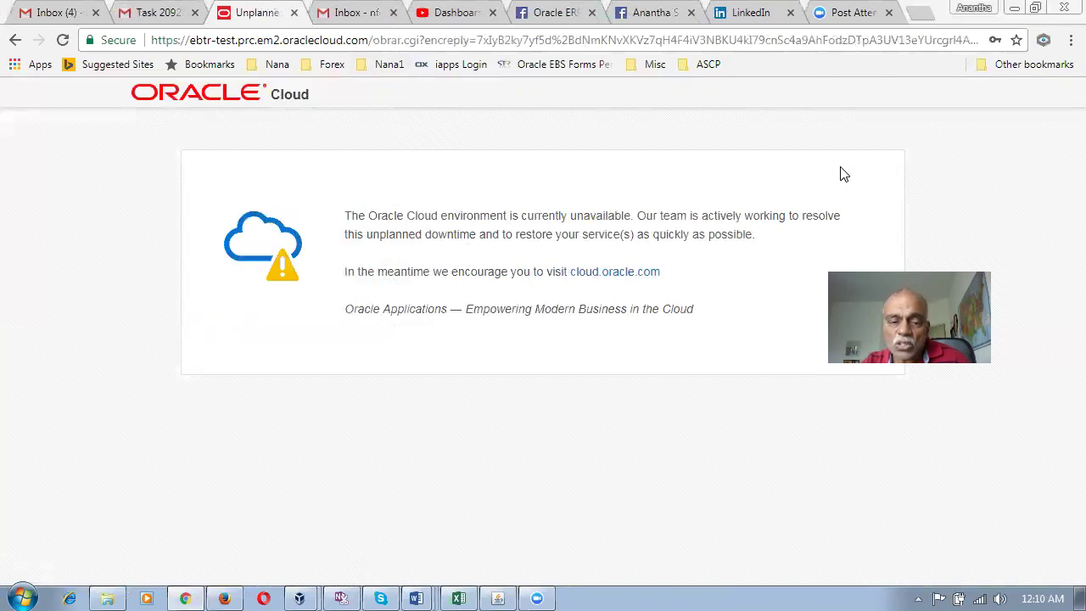
Return to the Oracle requisition window and dismiss both server connection failure messages
{"action": "left_click", "coordinate": [221, 594]}
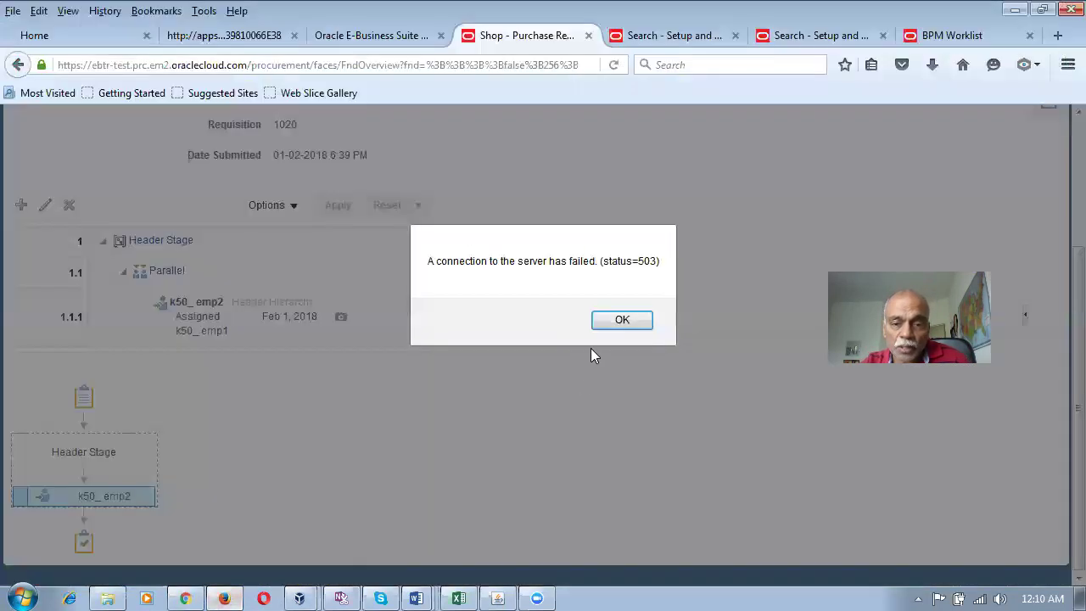
{"action": "left_click", "coordinate": [607, 319]}
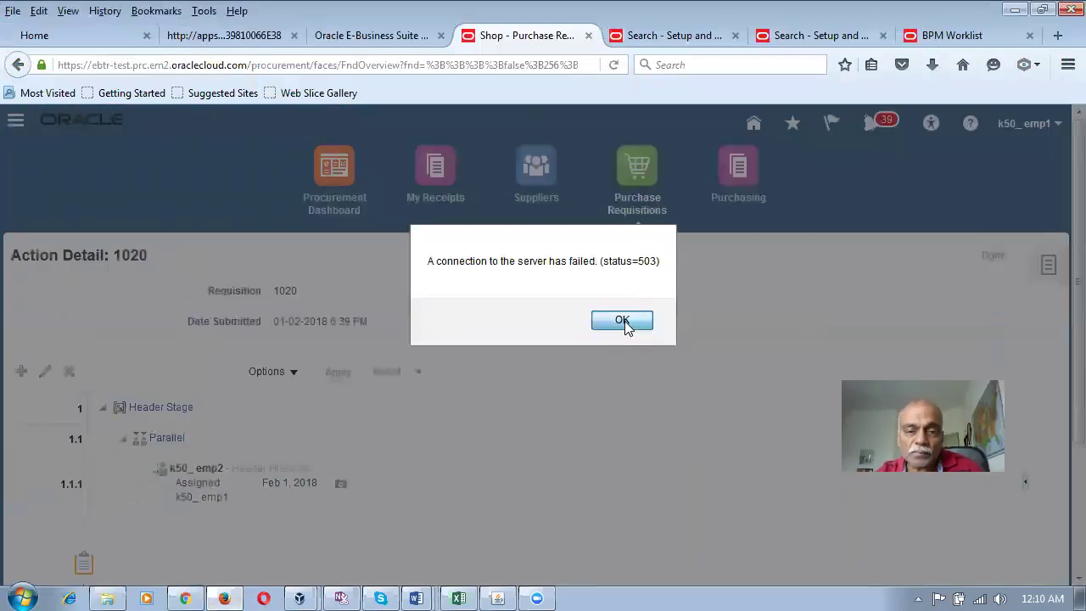
{"action": "left_click", "coordinate": [622, 321]}
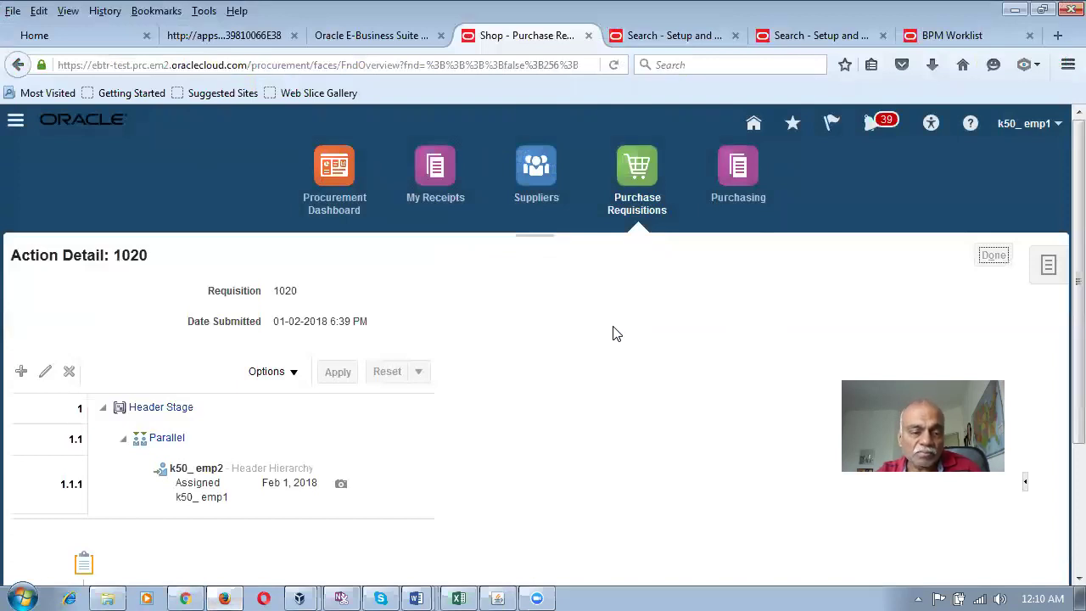
Try editing the ReqApproval task in BPM Worklist, dismiss the 503 error, and close the tab
{"action": "left_click", "coordinate": [929, 38]}
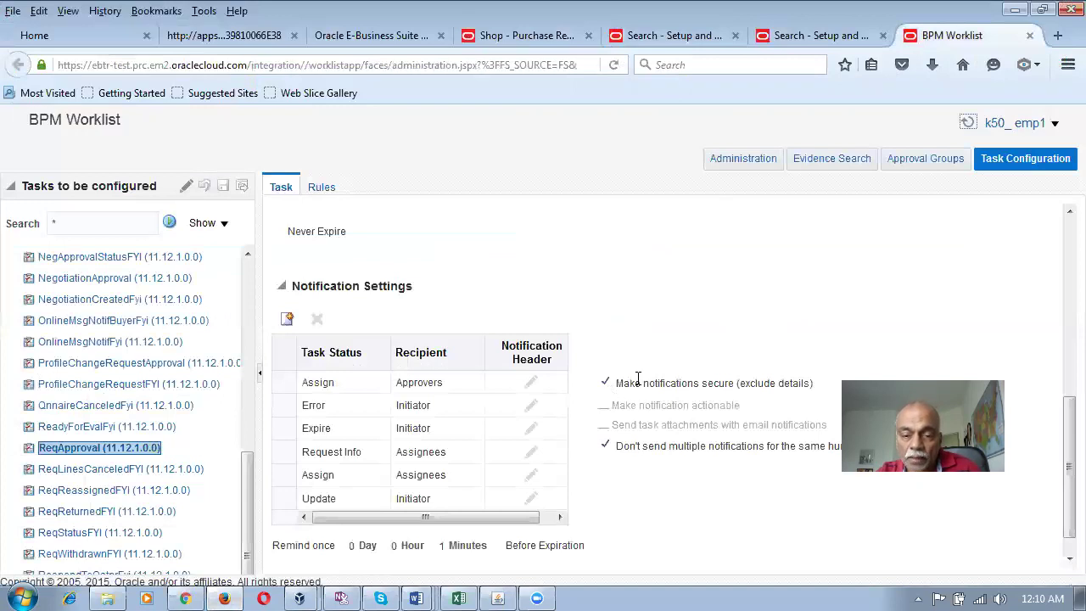
{"action": "left_click_drag", "start_coordinate": [636, 382], "coordinate": [787, 376]}
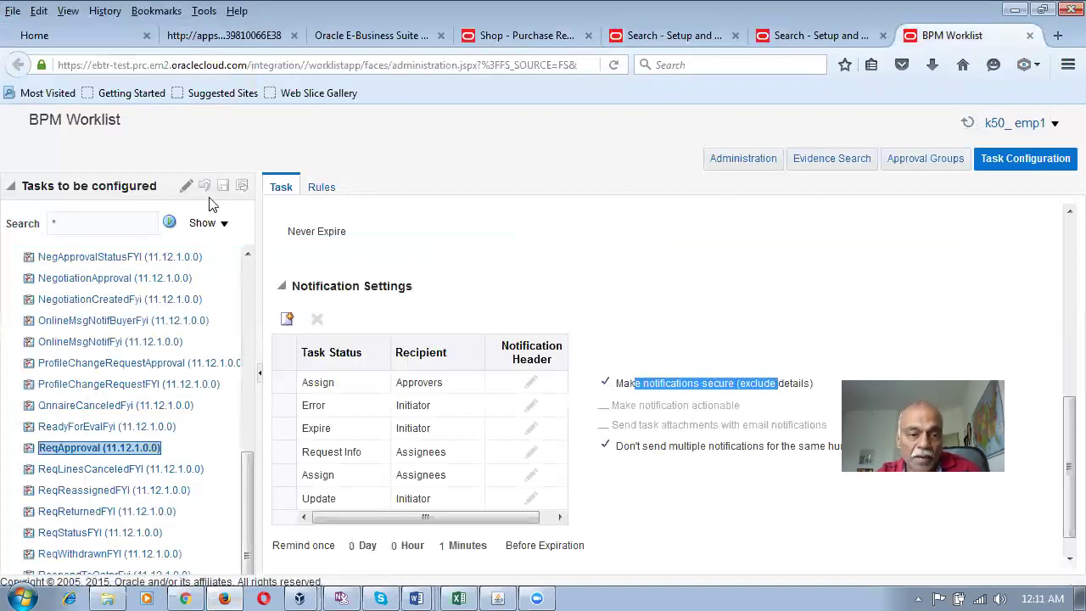
{"action": "left_click", "coordinate": [186, 185]}
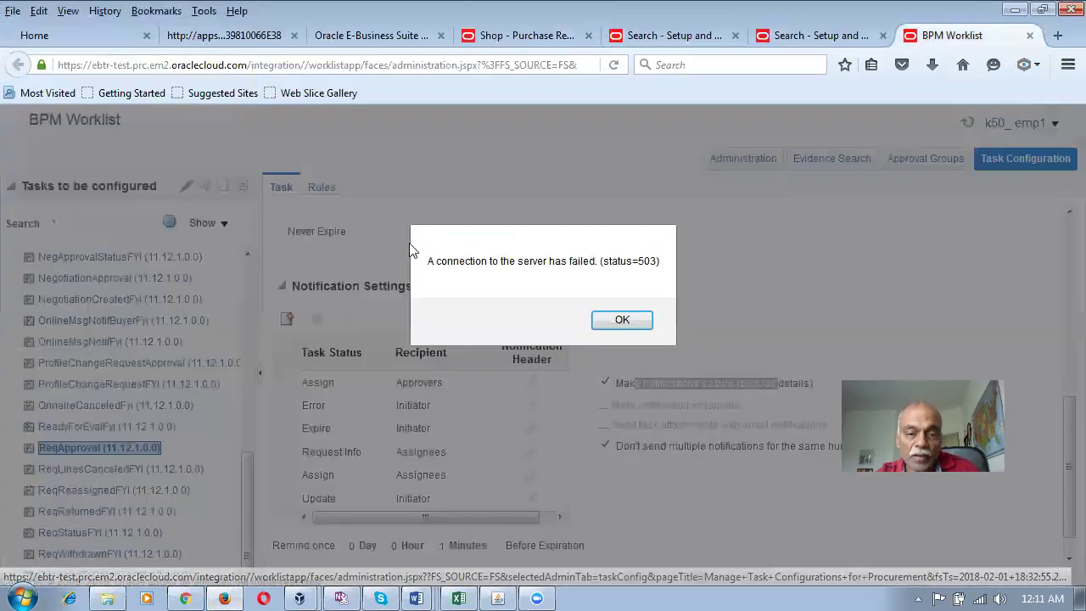
{"action": "left_click", "coordinate": [623, 319]}
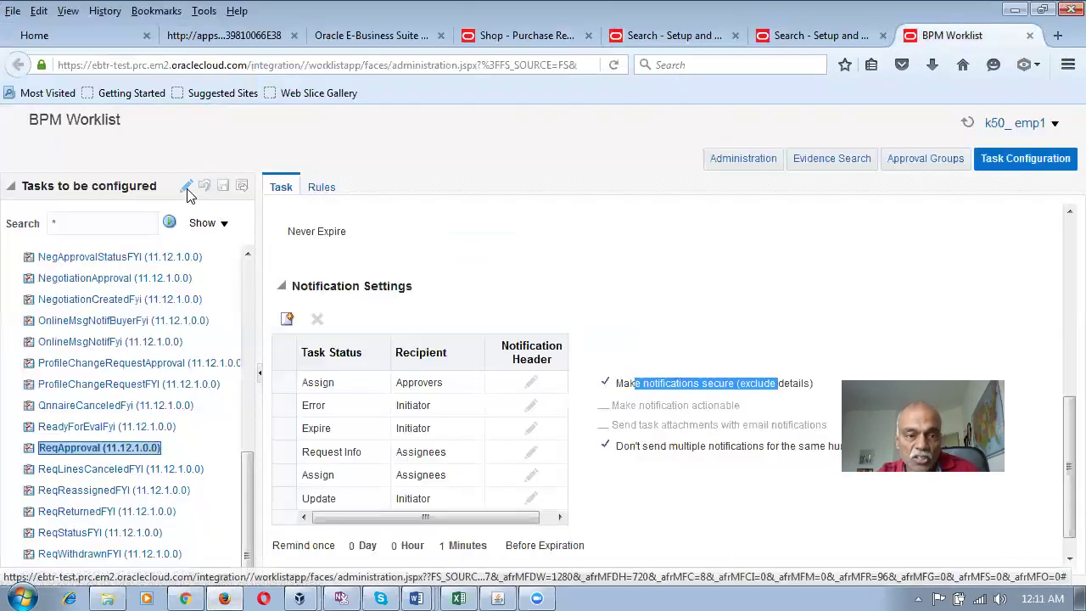
{"action": "scroll", "coordinate": [558, 245], "scroll_direction": "up", "scroll_amount": 2}
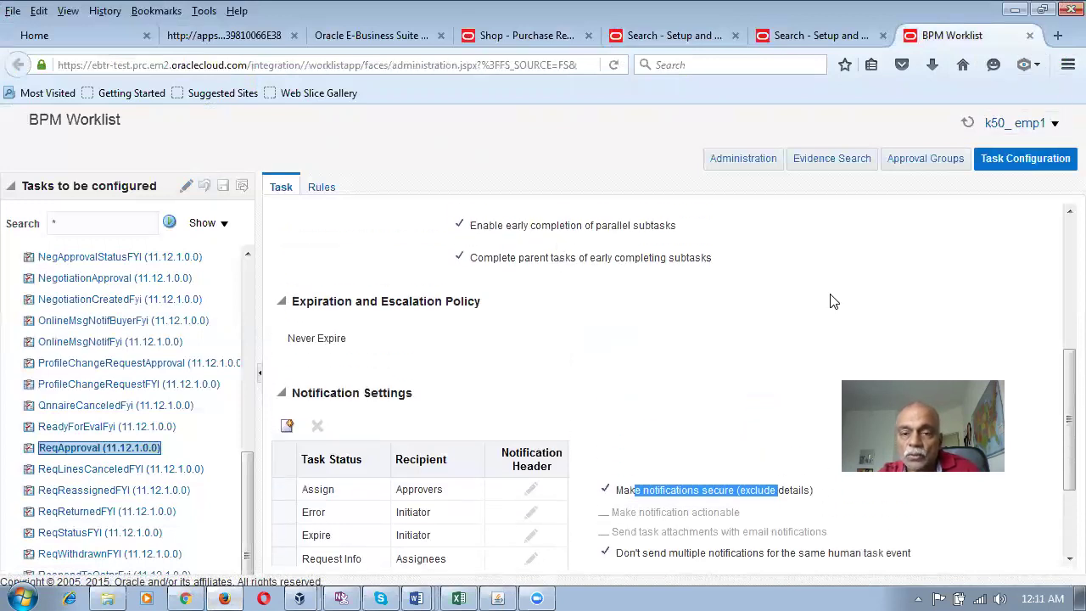
{"action": "left_click", "coordinate": [1030, 36]}
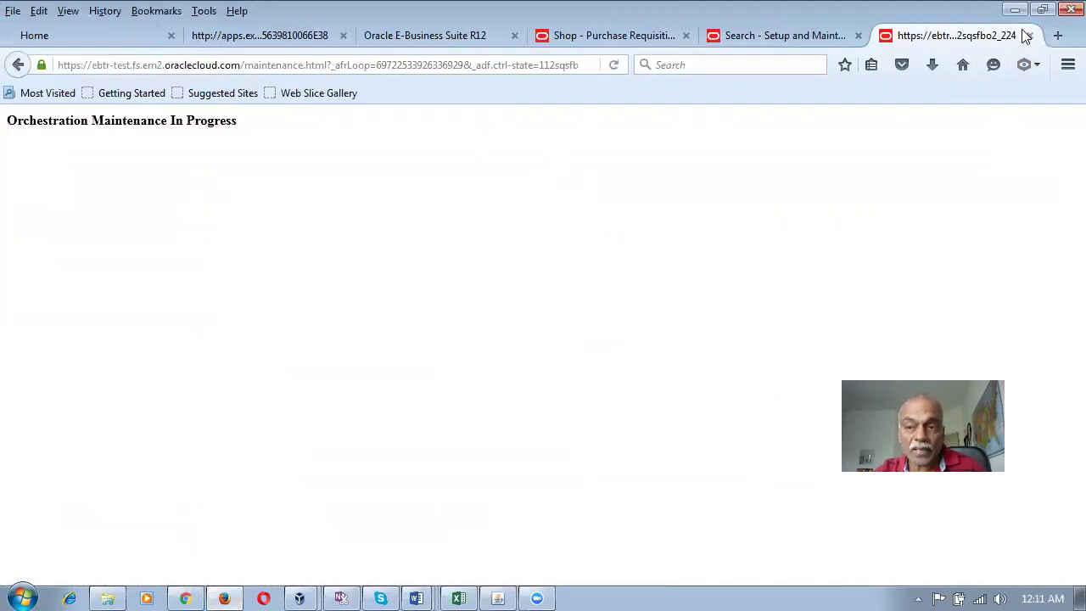
{"action": "left_click_drag", "start_coordinate": [60, 120], "coordinate": [214, 118]}
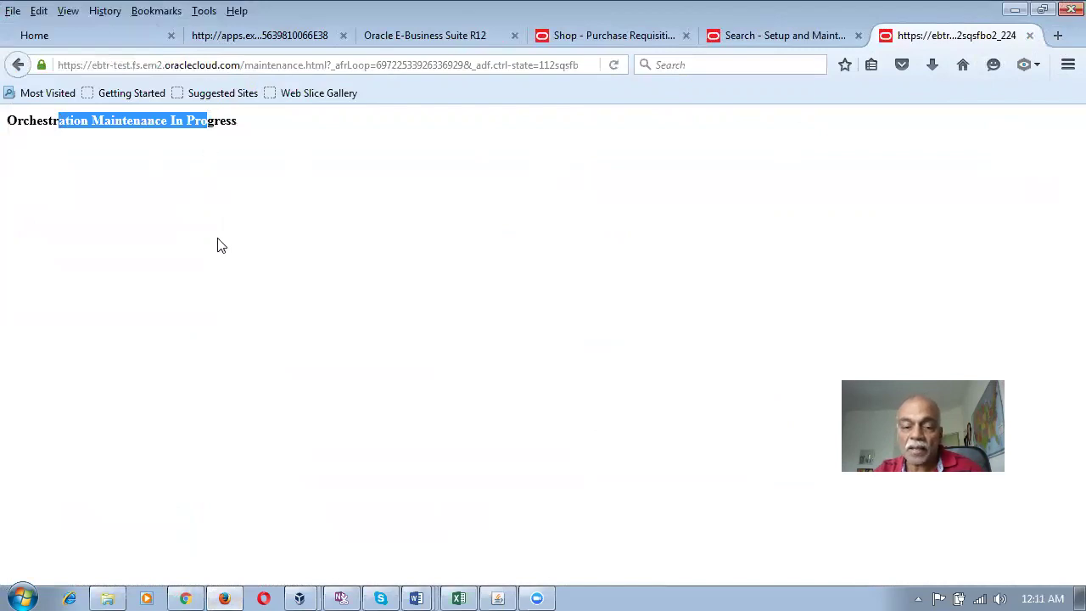